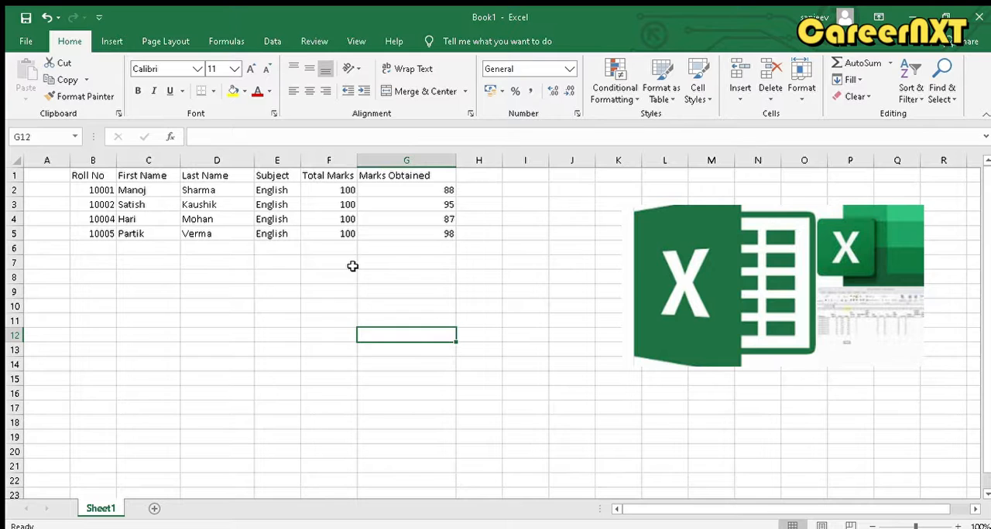
{"action": "left_click", "coordinate": [82, 175]}
{"action": "left_click_drag", "start_coordinate": [82, 174], "coordinate": [441, 229]}
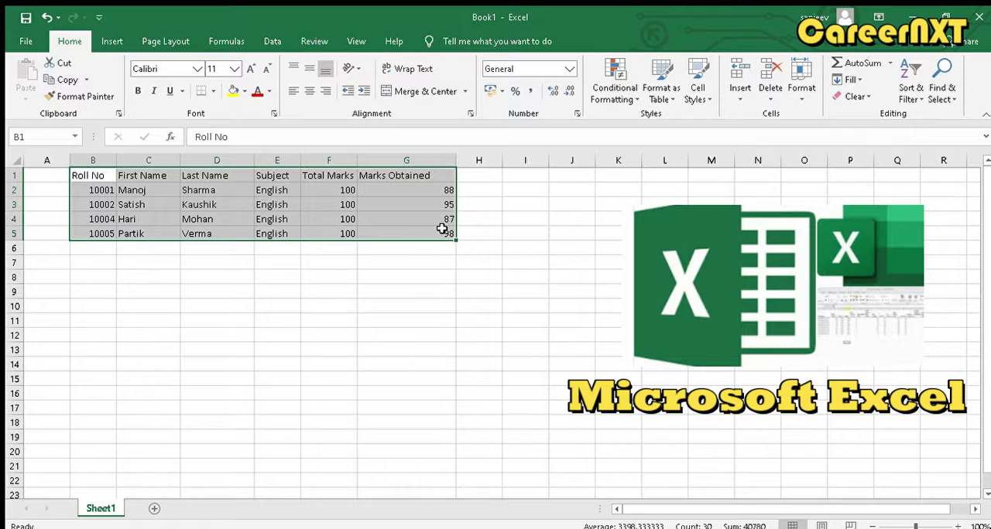
{"action": "left_click", "coordinate": [140, 179]}
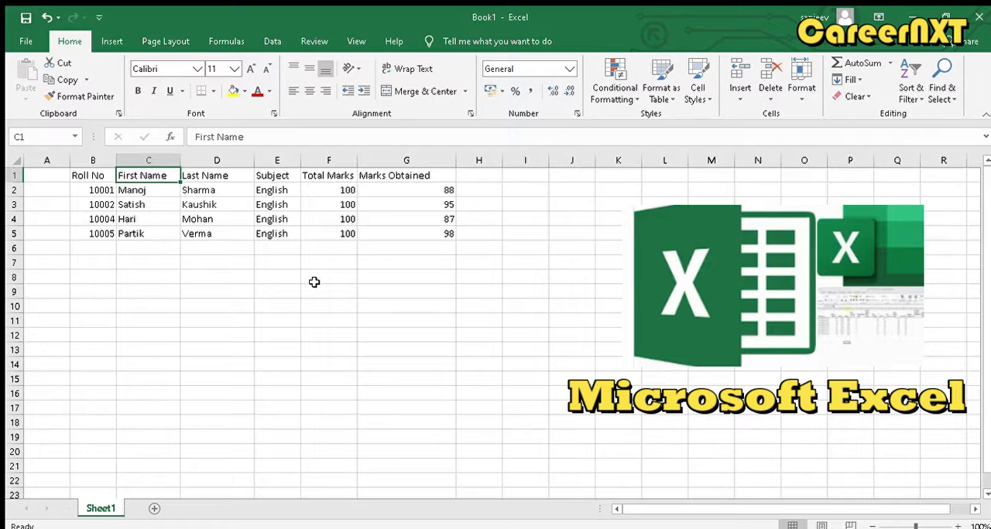
- Start a new student record in row 6 with the next roll number and the student's first and last name
{"action": "left_click", "coordinate": [97, 249]}
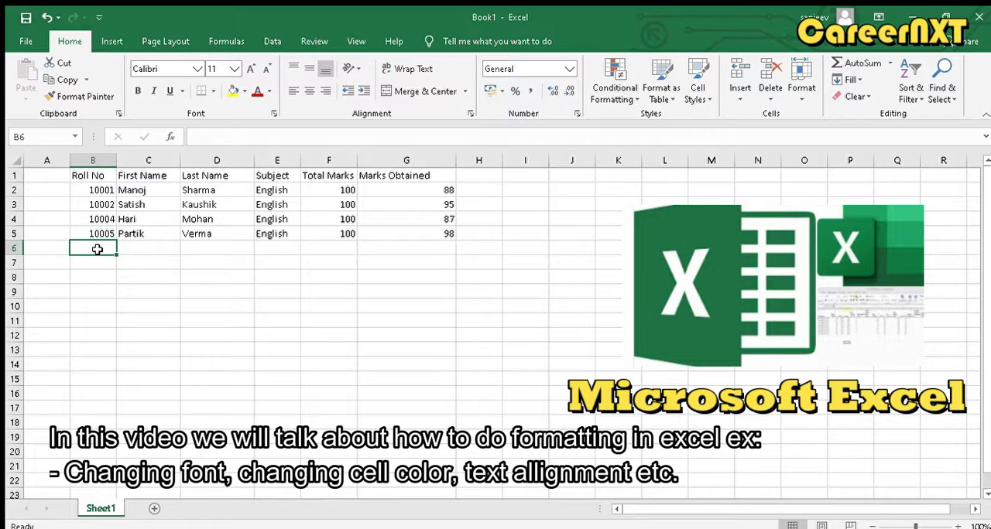
{"action": "type", "text": "10"}
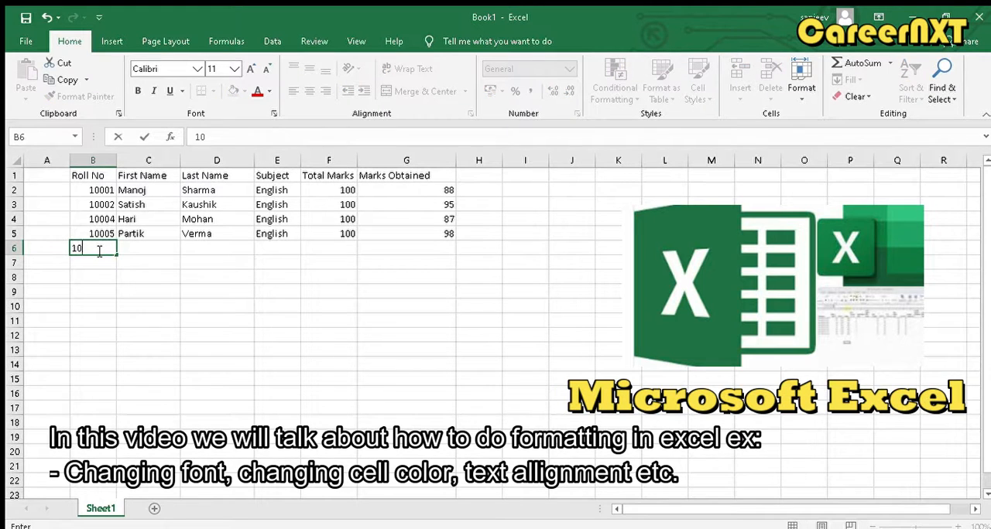
{"action": "type", "text": "006"}
{"action": "key", "text": "Tab"}
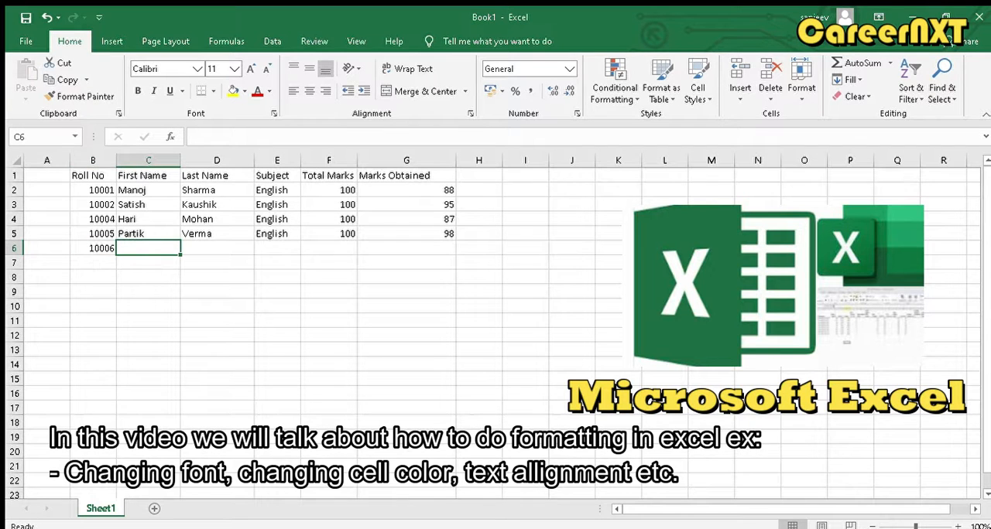
{"action": "type", "text": "Manoj"}
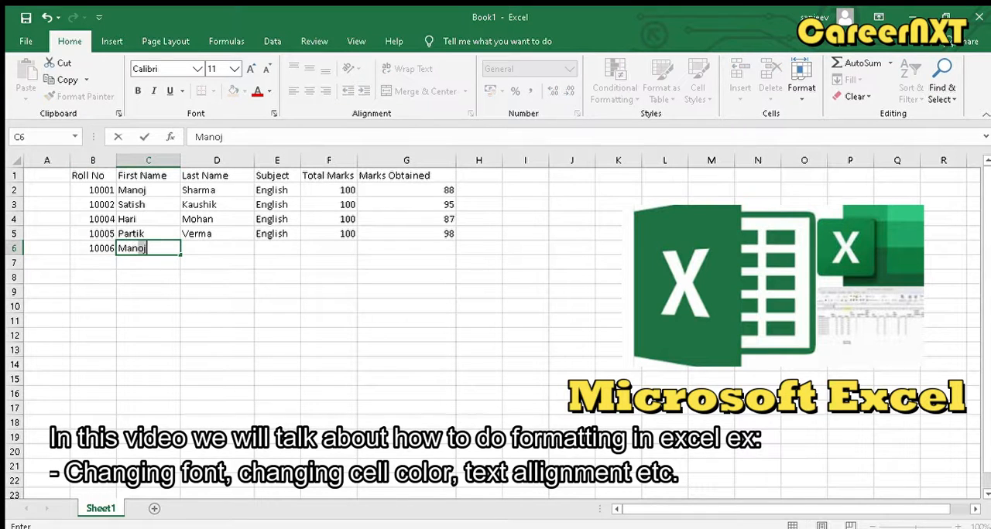
{"action": "key", "text": "Tab"}
{"action": "type", "text": "Verma"}
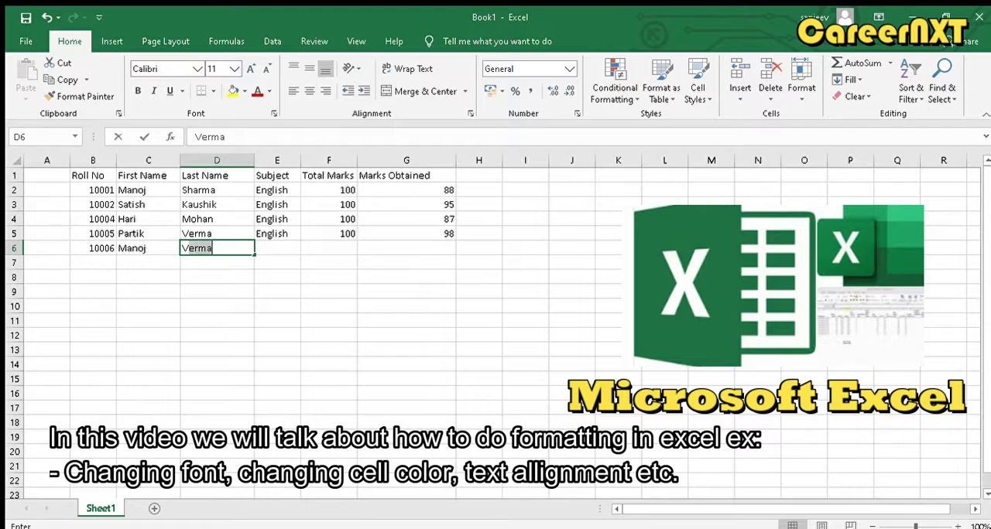
- Complete the row 6 record with subject English, total marks 100 and marks obtained 76
{"action": "key", "text": "Tab"}
{"action": "type", "text": "English"}
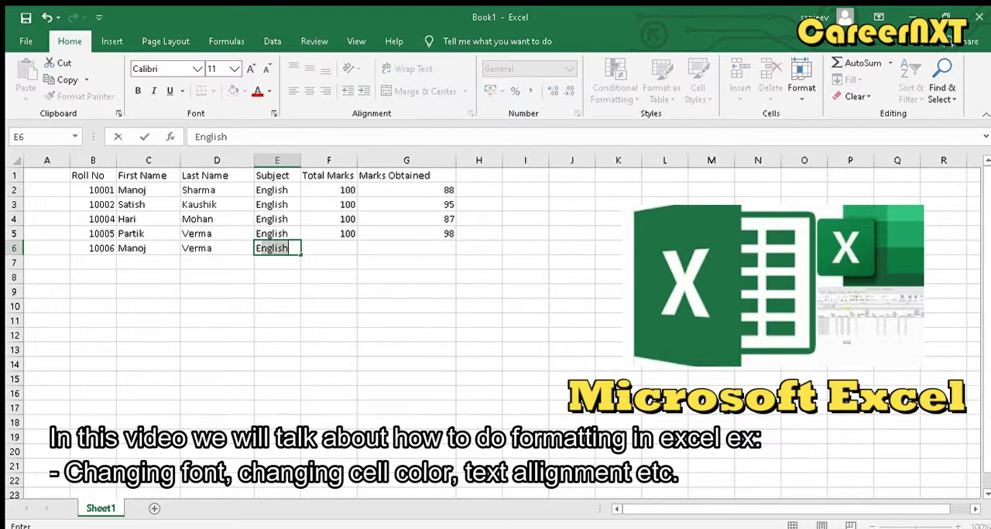
{"action": "key", "text": "Tab"}
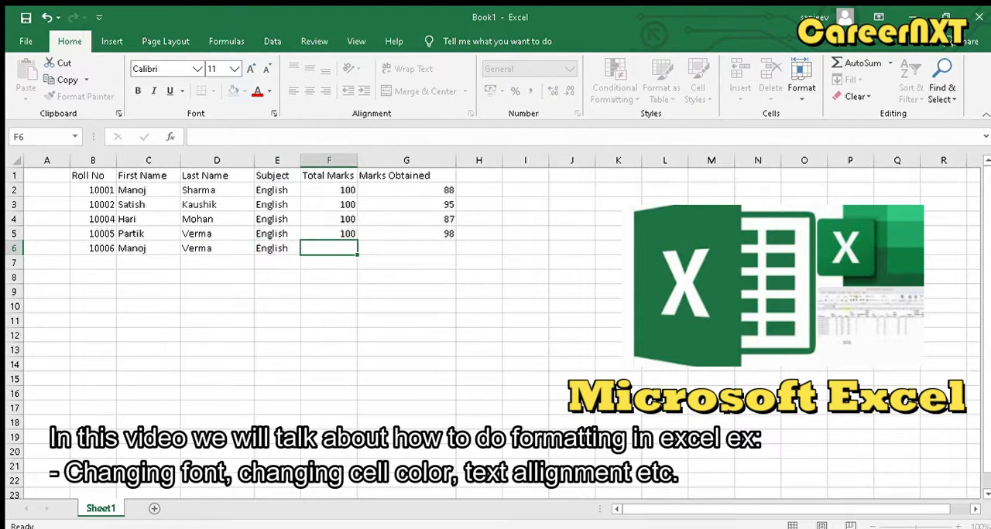
{"action": "type", "text": "100"}
{"action": "key", "text": "Tab"}
{"action": "type", "text": "76"}
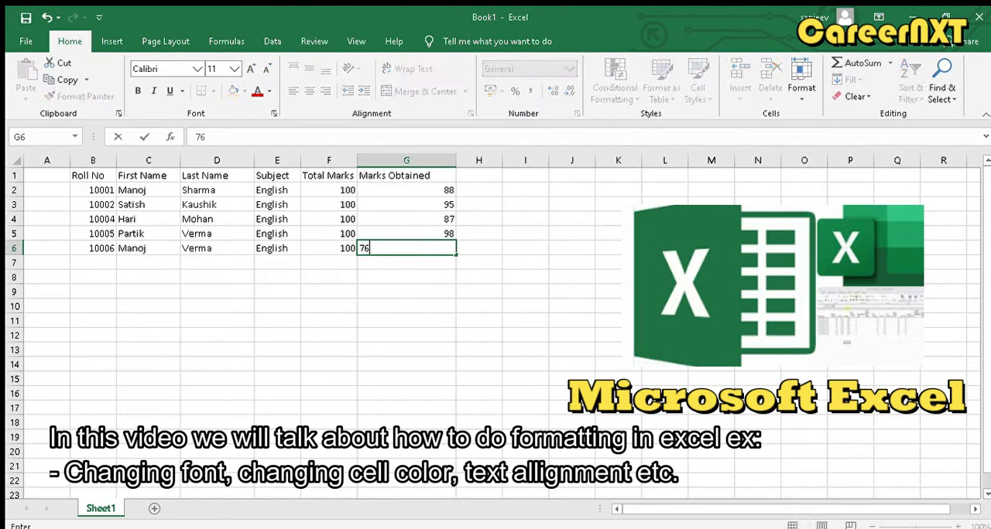
{"action": "key", "text": "Return"}
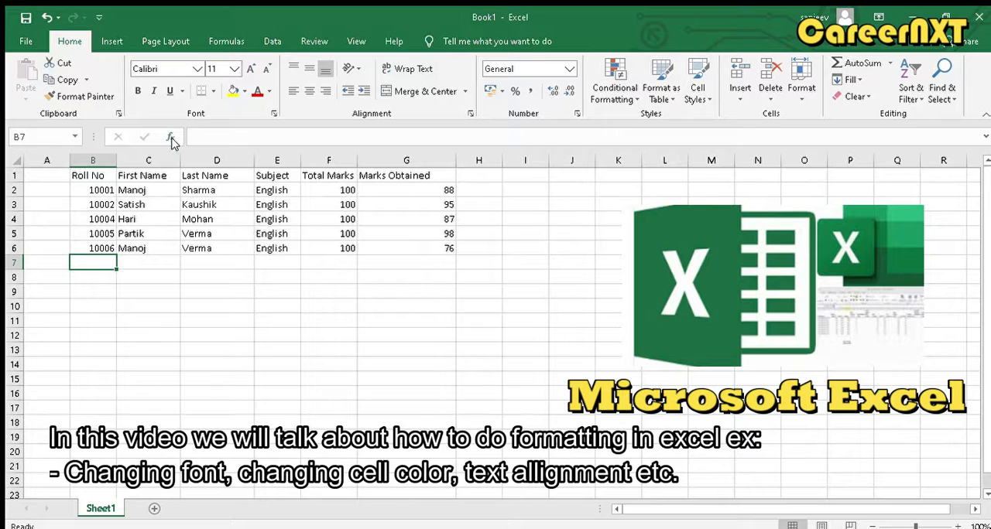
- Set the font of the Roll No header to Arial Black and widen column B to fit it
{"action": "left_click_drag", "start_coordinate": [87, 176], "coordinate": [135, 175]}
{"action": "left_click", "coordinate": [103, 176]}
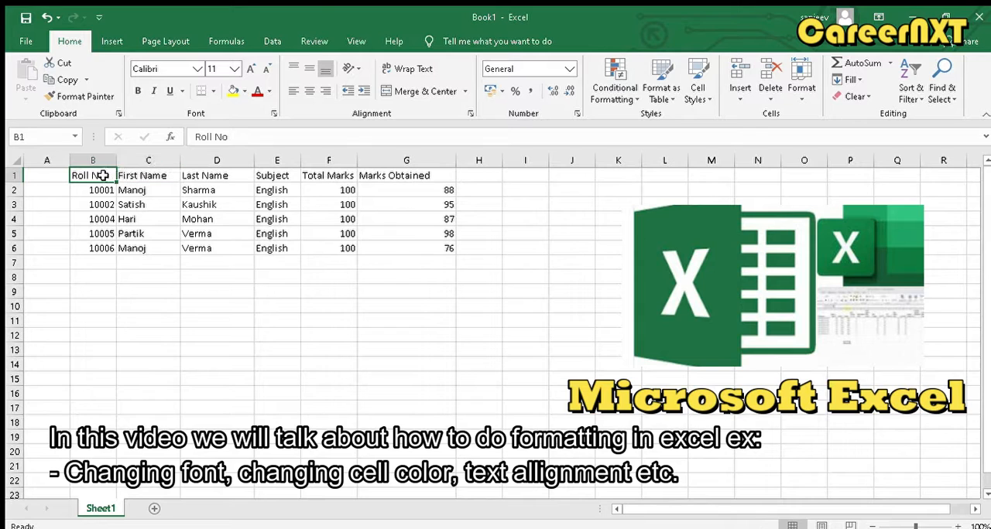
{"action": "left_click", "coordinate": [195, 68]}
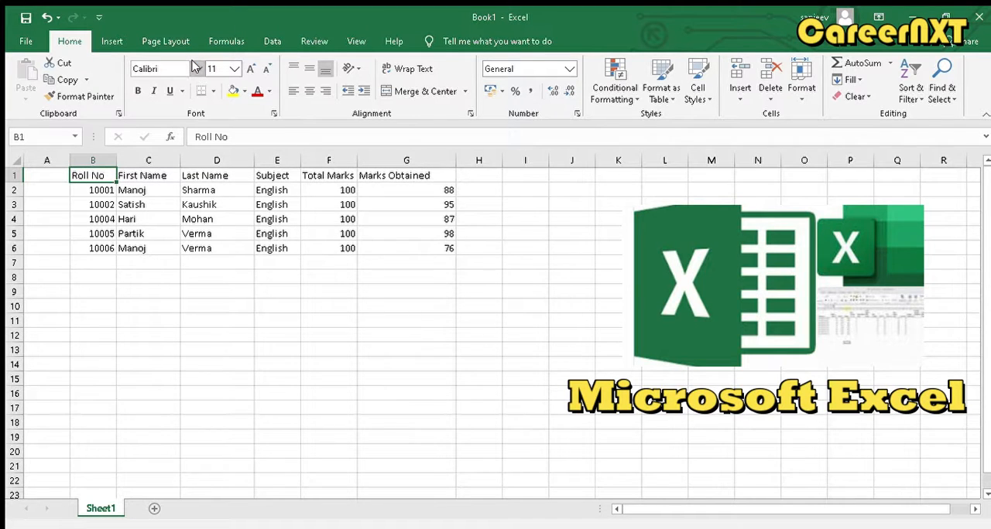
{"action": "left_click", "coordinate": [191, 68]}
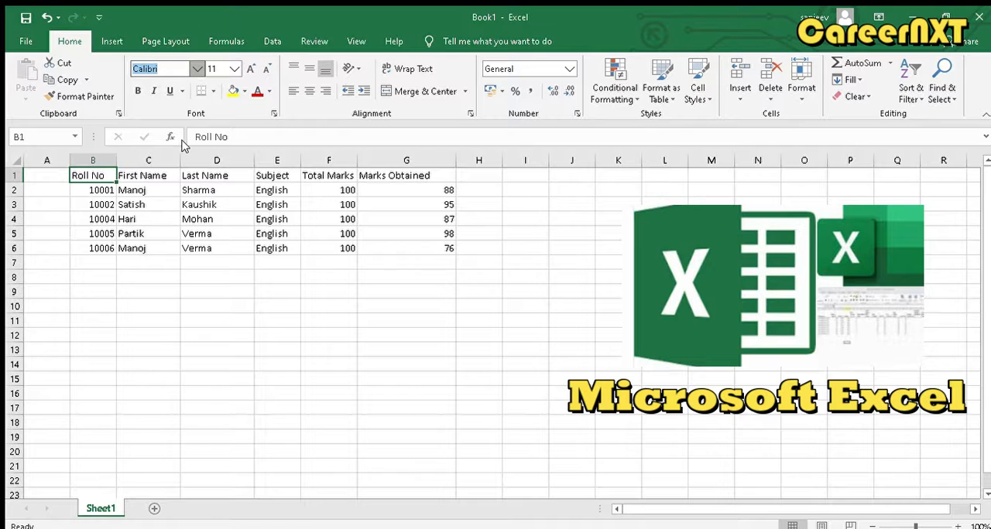
{"action": "left_click", "coordinate": [167, 199]}
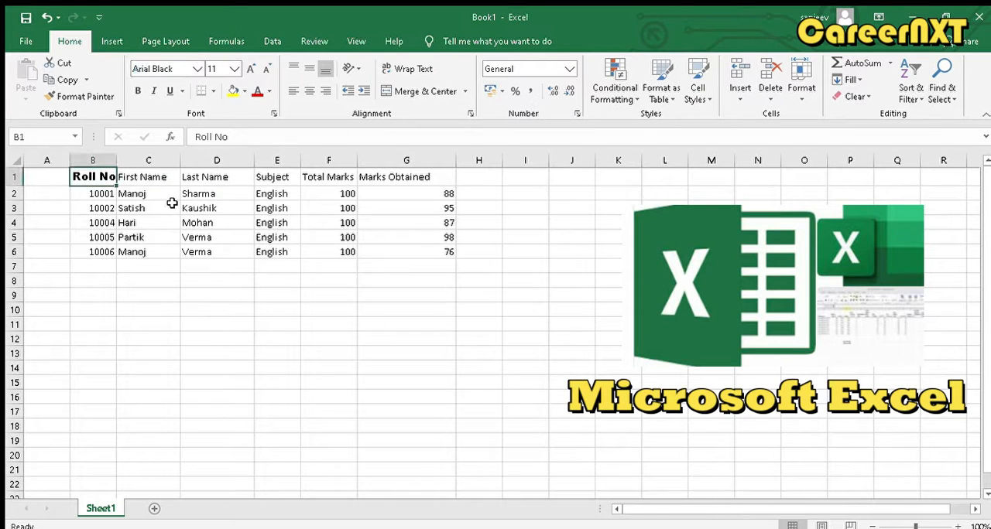
{"action": "left_click_drag", "start_coordinate": [116, 161], "coordinate": [139, 161]}
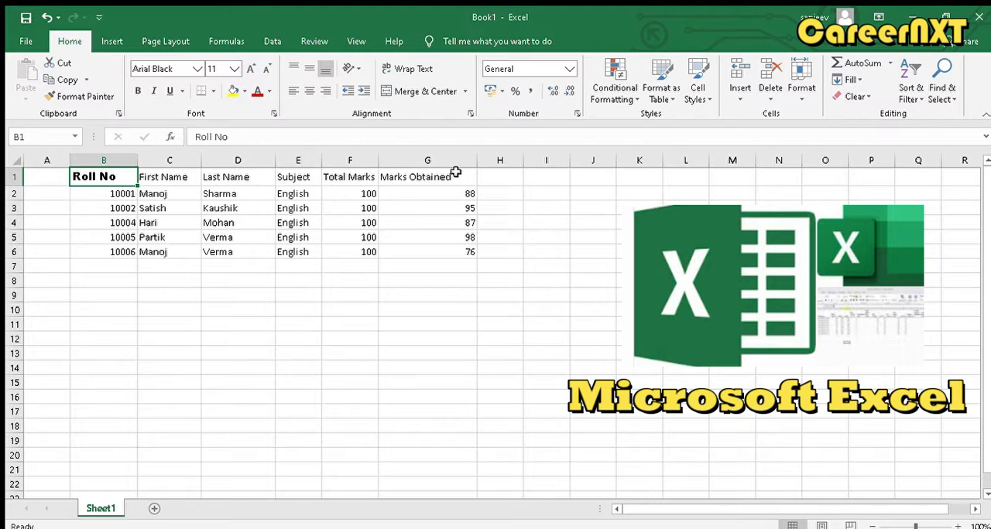
- Apply the Arial Black font to the whole header row, B1:G1
{"action": "left_click_drag", "start_coordinate": [461, 175], "coordinate": [106, 173]}
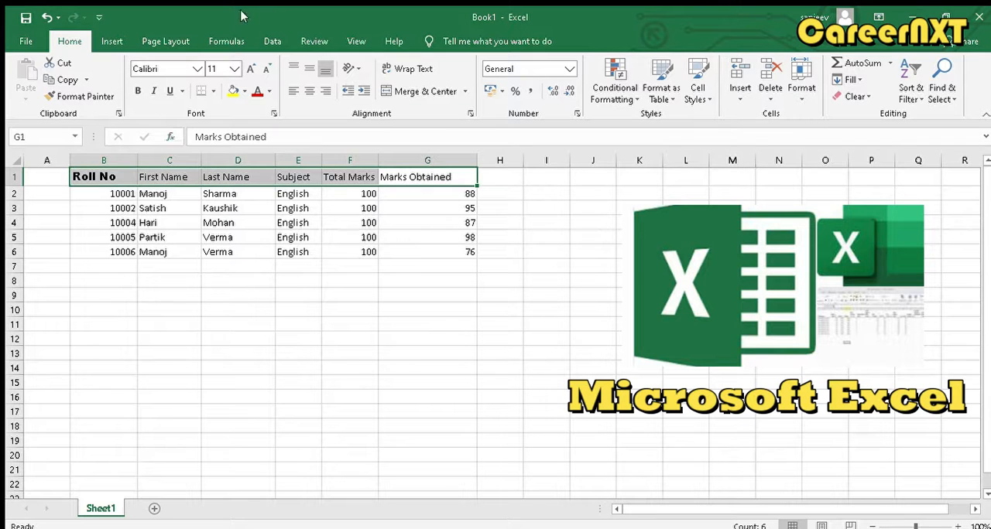
{"action": "left_click", "coordinate": [192, 68]}
{"action": "left_click", "coordinate": [197, 69]}
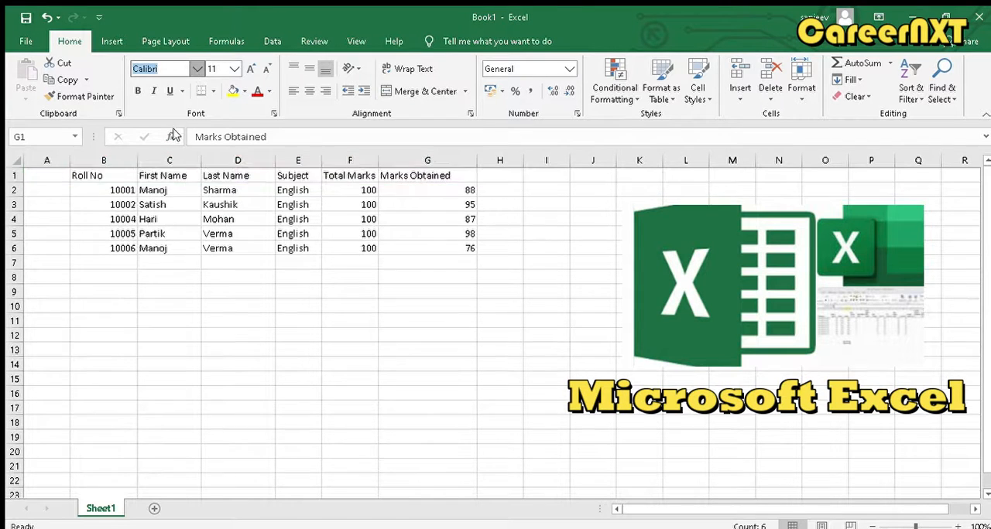
{"action": "left_click", "coordinate": [177, 209]}
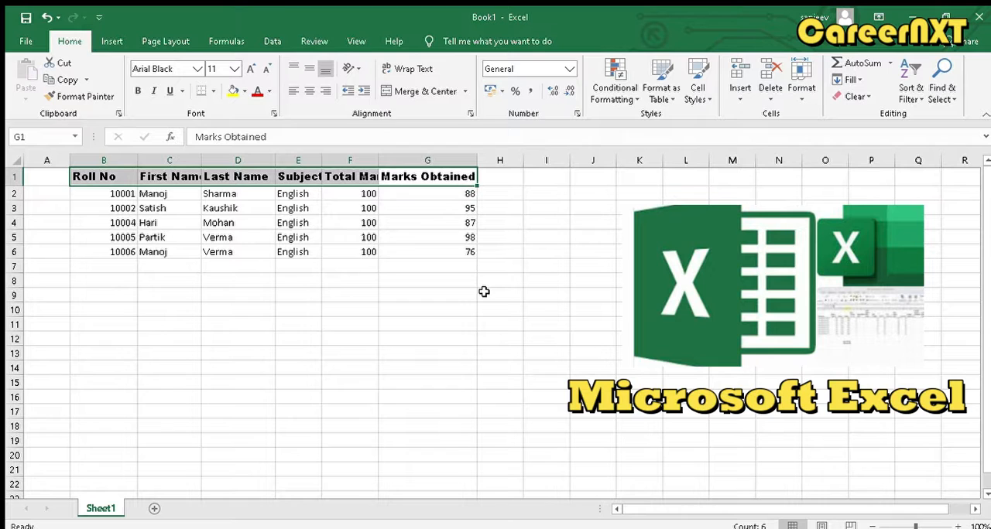
{"action": "left_click", "coordinate": [437, 261]}
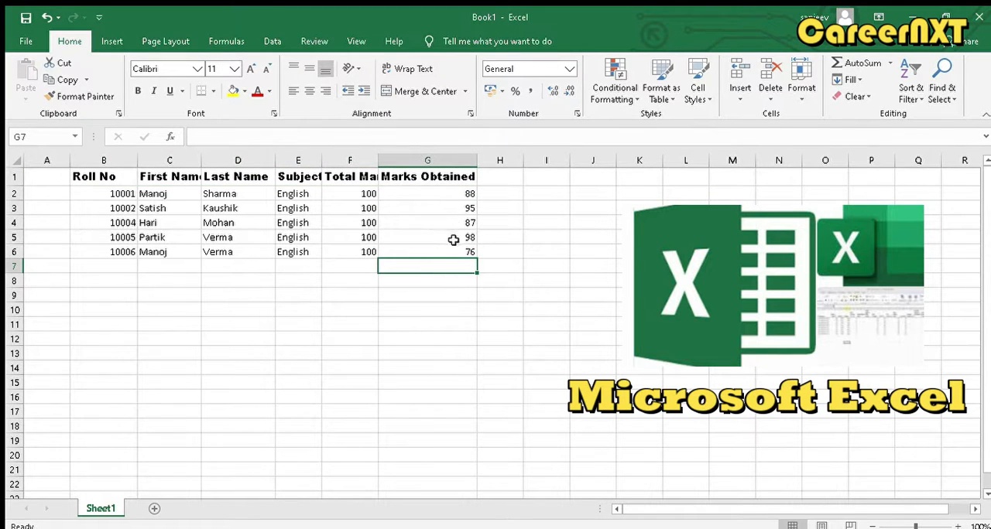
- Apply a thick outside border around the table range B1:G6
{"action": "left_click_drag", "start_coordinate": [462, 251], "coordinate": [96, 172]}
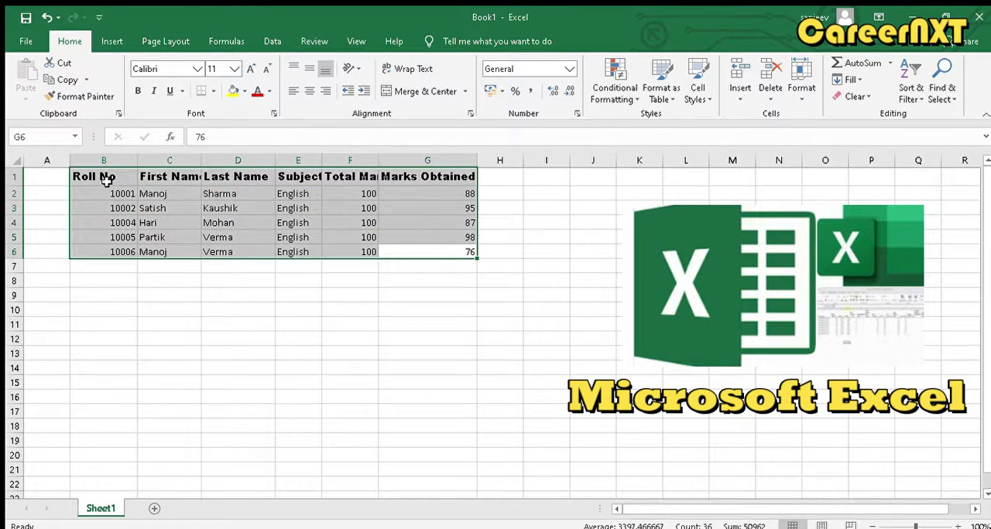
{"action": "left_click", "coordinate": [207, 92]}
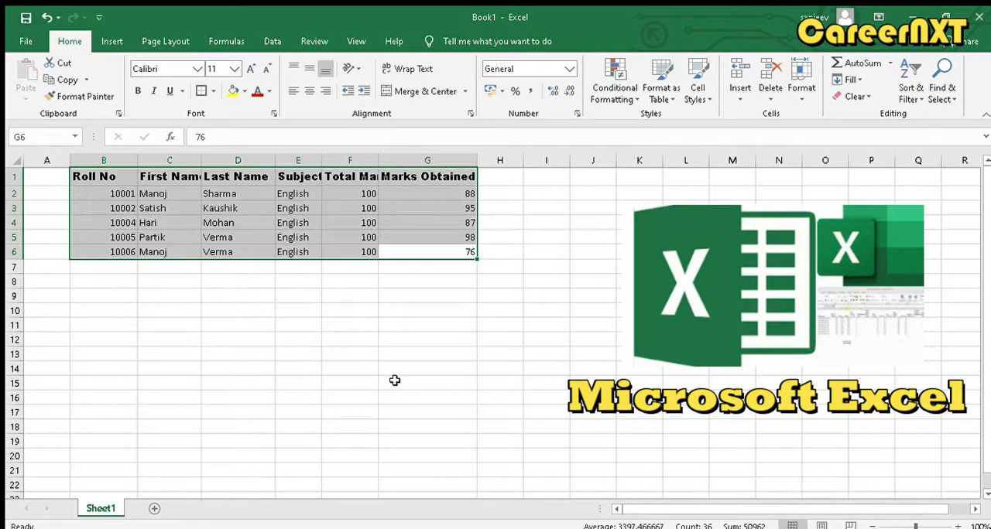
{"action": "left_click", "coordinate": [516, 352]}
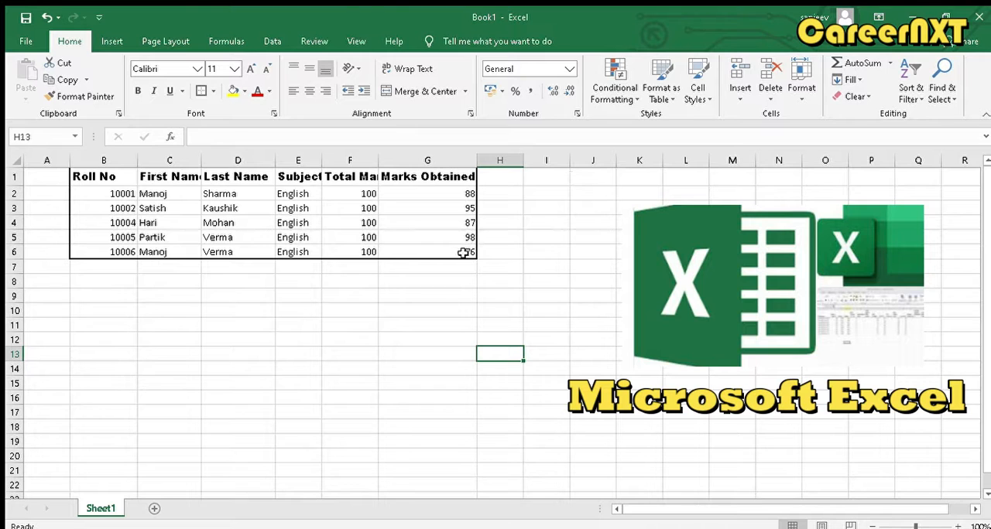
- Apply all borders to every cell of the table range B1:G6
{"action": "left_click_drag", "start_coordinate": [463, 253], "coordinate": [104, 177]}
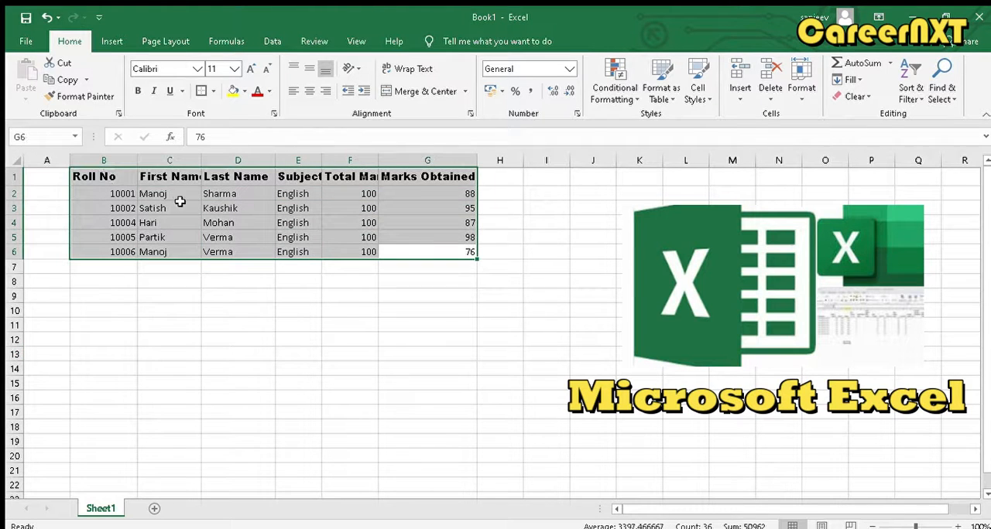
{"action": "left_click", "coordinate": [209, 91]}
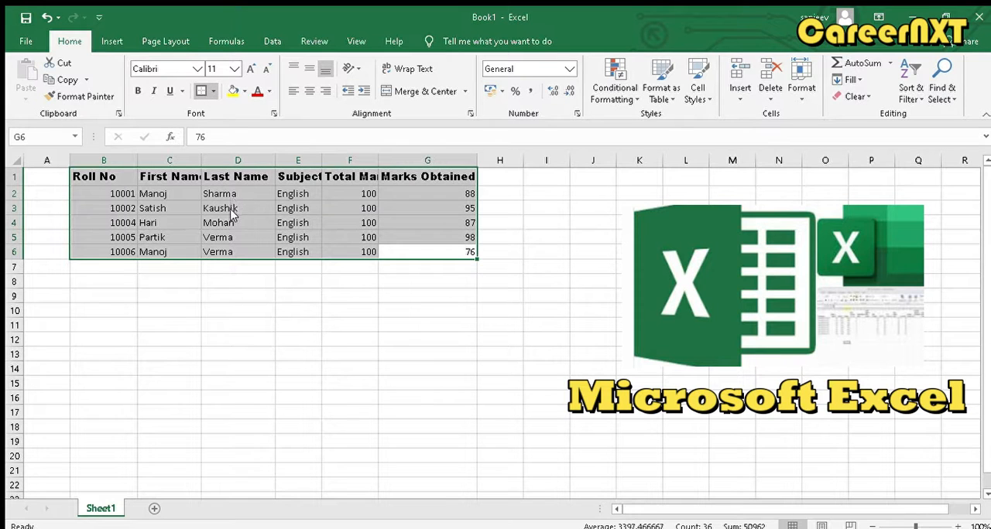
{"action": "left_click", "coordinate": [378, 329]}
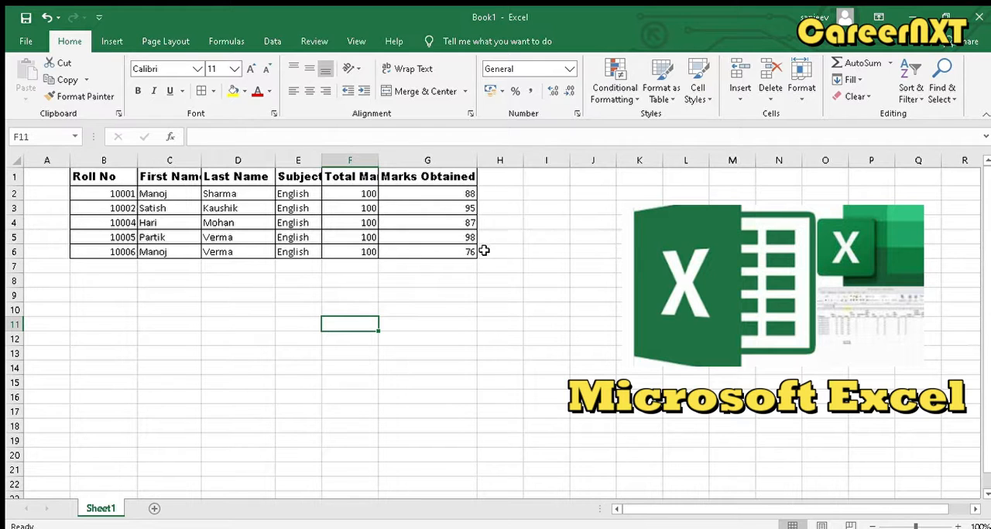
- Add a thick outside border around B1:G6 on top of the inner cell borders
{"action": "left_click_drag", "start_coordinate": [471, 253], "coordinate": [97, 172]}
{"action": "left_click", "coordinate": [206, 92]}
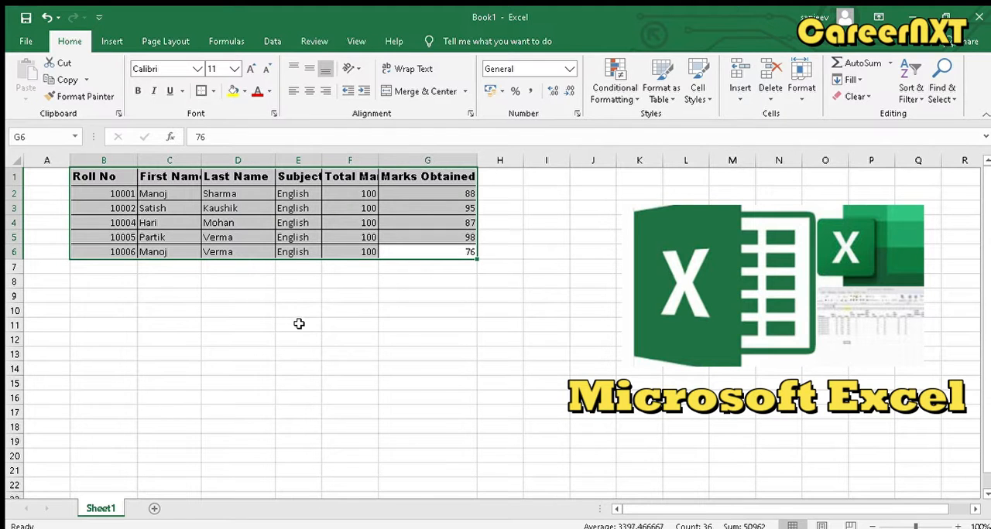
{"action": "left_click", "coordinate": [360, 326]}
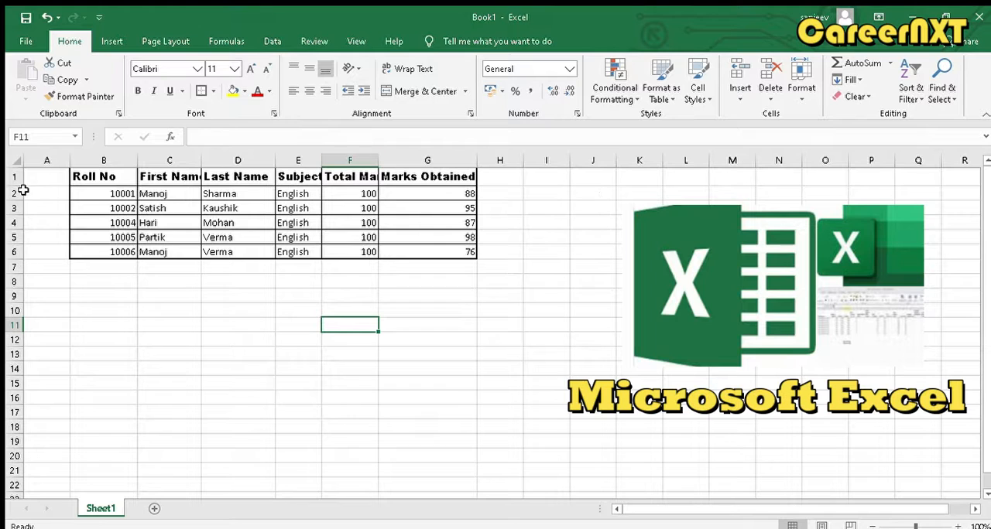
- Fill the header cells B1:G1 with light orange
{"action": "left_click", "coordinate": [469, 178]}
{"action": "left_click_drag", "start_coordinate": [468, 178], "coordinate": [107, 172]}
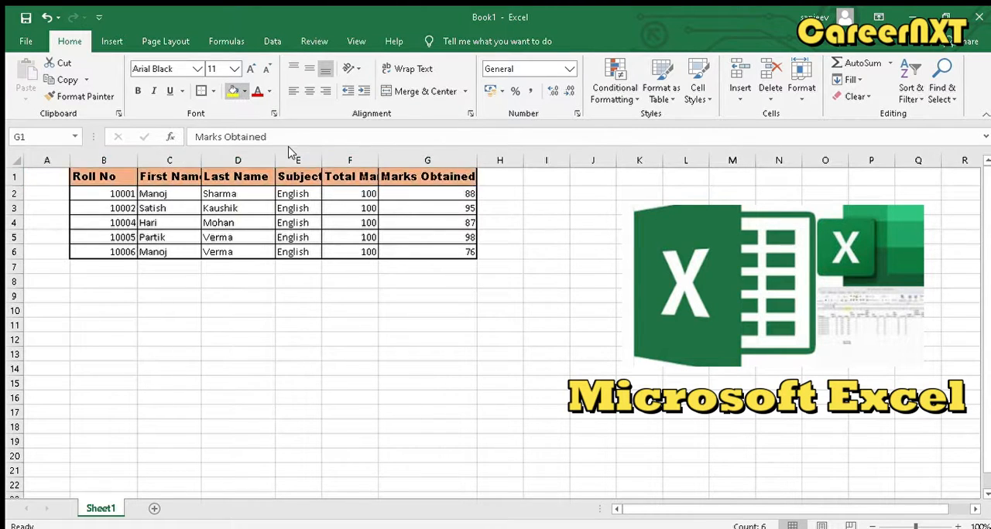
{"action": "left_click", "coordinate": [289, 149]}
{"action": "left_click", "coordinate": [409, 326]}
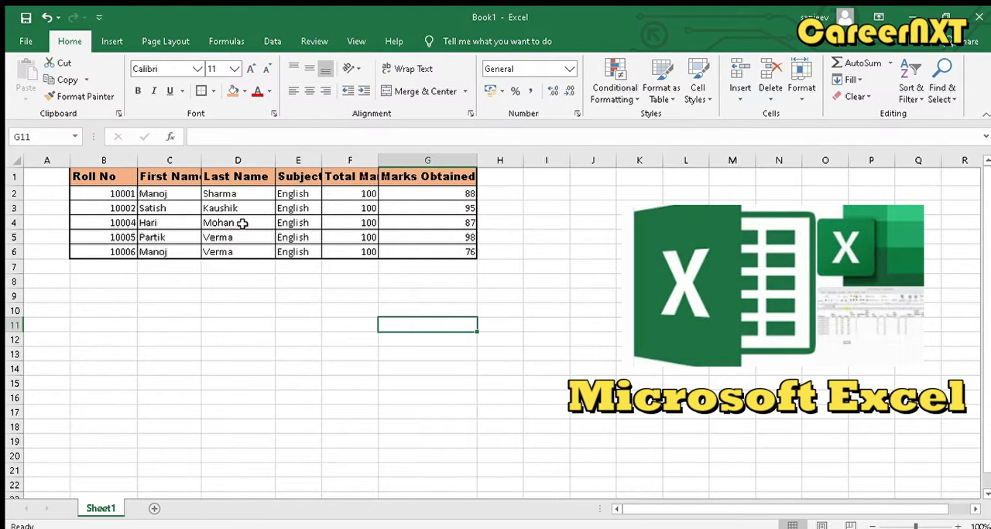
- Resize columns C to F so that each header text fits its column
{"action": "left_click_drag", "start_coordinate": [201, 168], "coordinate": [210, 167]}
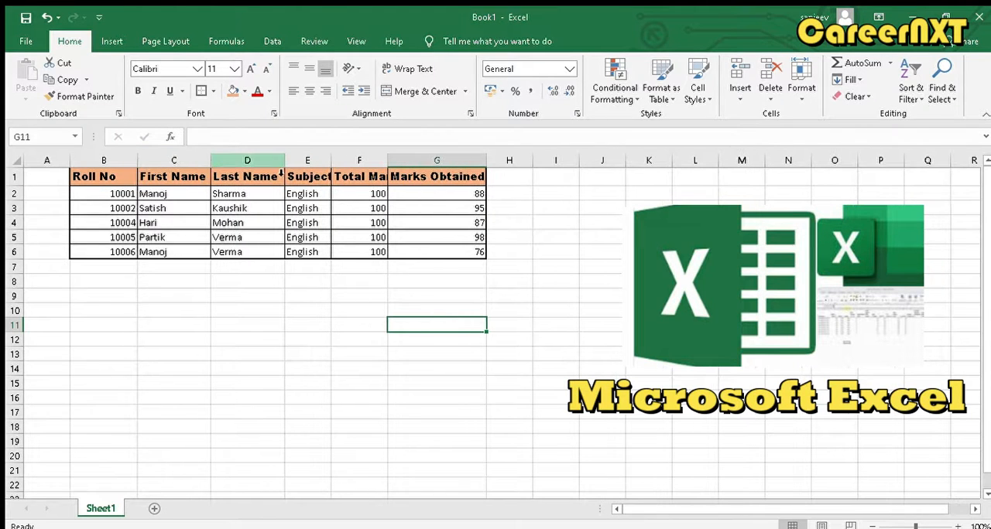
{"action": "left_click_drag", "start_coordinate": [286, 167], "coordinate": [332, 163]}
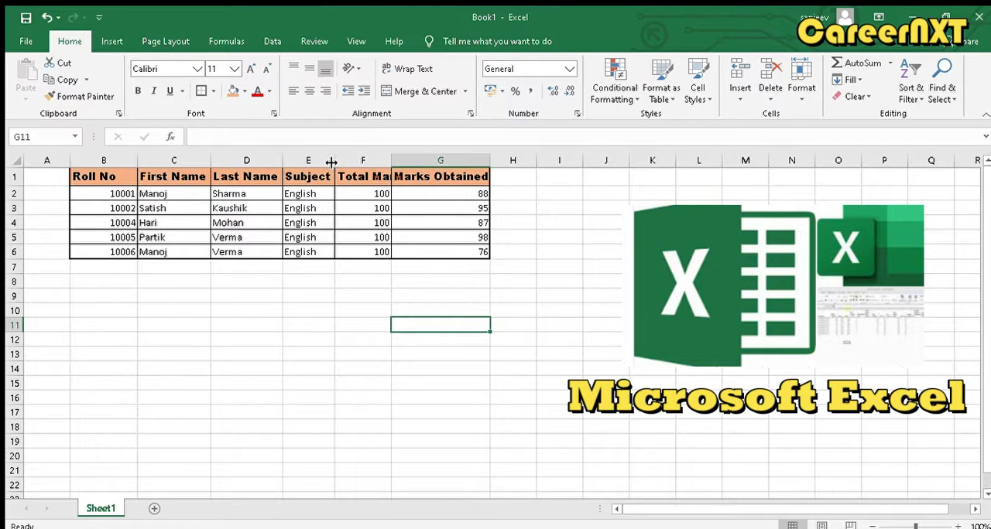
{"action": "left_click", "coordinate": [403, 168]}
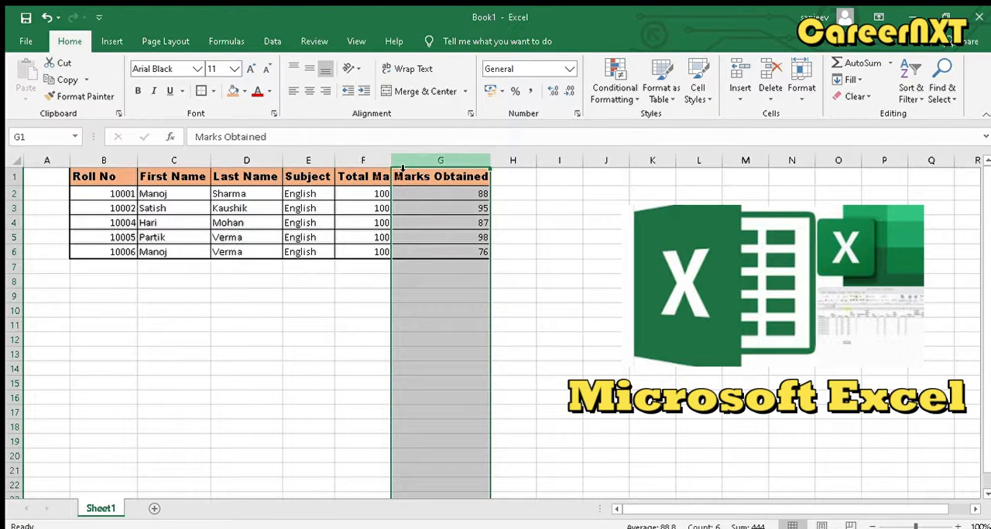
{"action": "double_click", "coordinate": [392, 164]}
{"action": "left_click", "coordinate": [396, 286]}
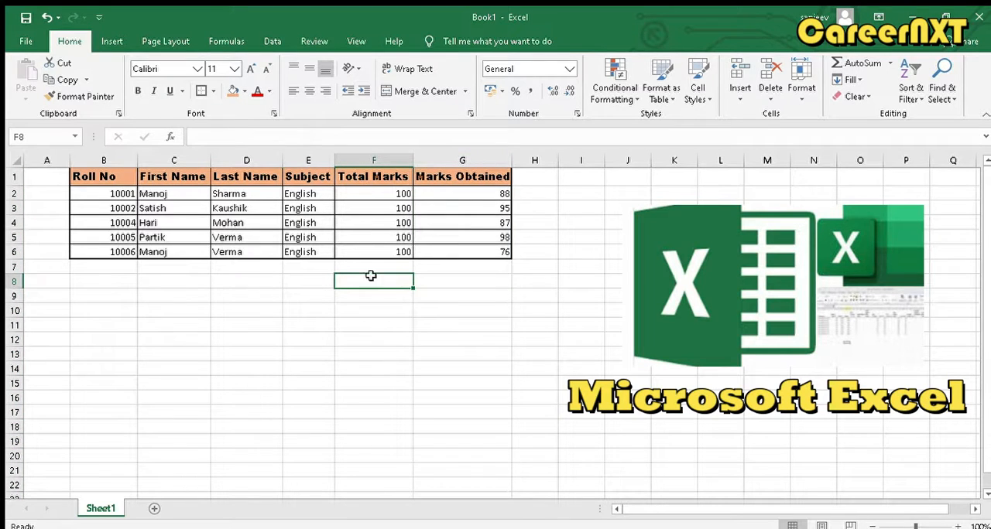
- Set the font of the record in B5:G5 to Avenir Next LT
{"action": "left_click", "coordinate": [132, 238]}
{"action": "left_click_drag", "start_coordinate": [132, 237], "coordinate": [453, 240]}
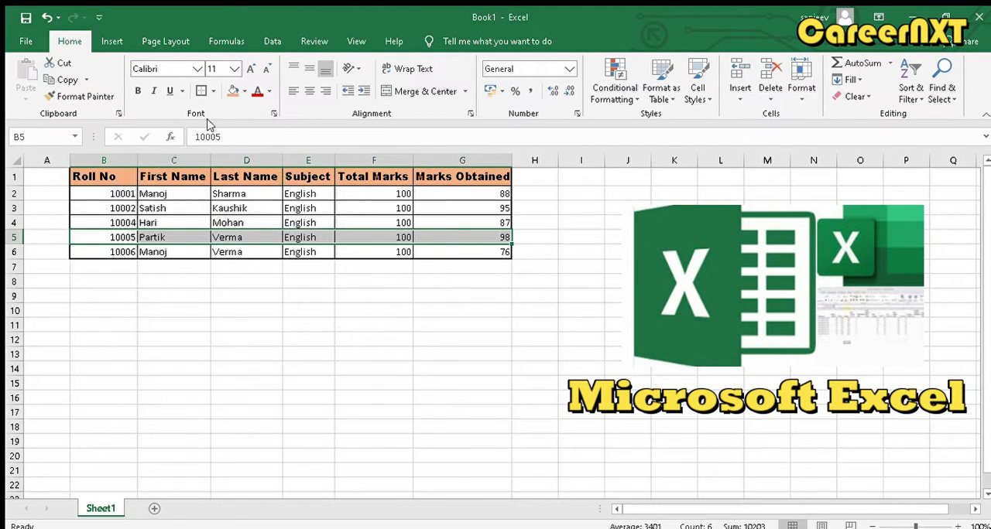
{"action": "left_click", "coordinate": [197, 69]}
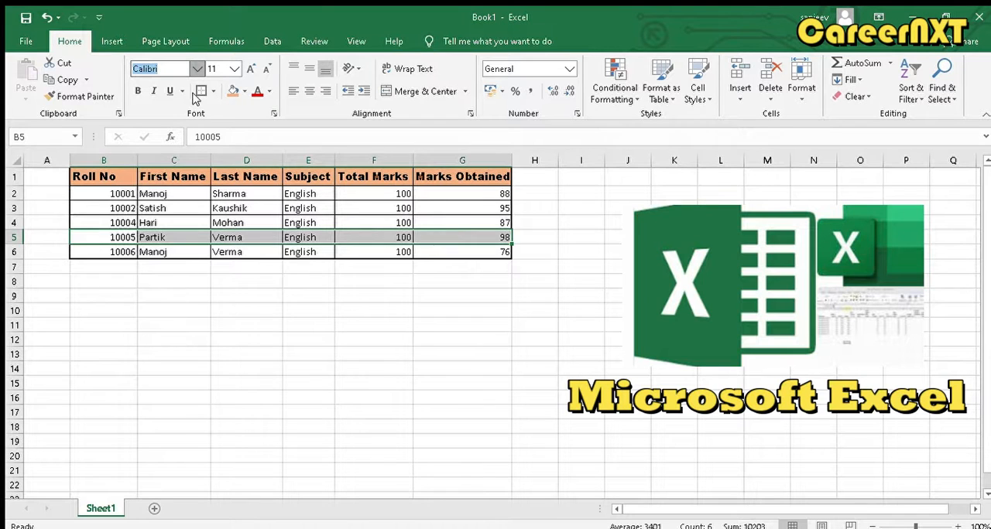
{"action": "left_click", "coordinate": [195, 279]}
{"action": "left_click", "coordinate": [327, 294]}
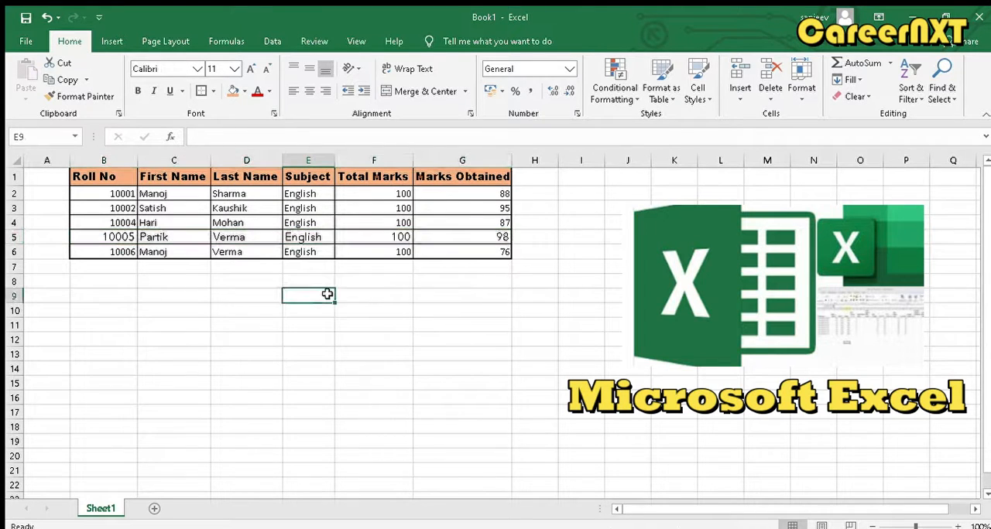
{"action": "left_click", "coordinate": [116, 237]}
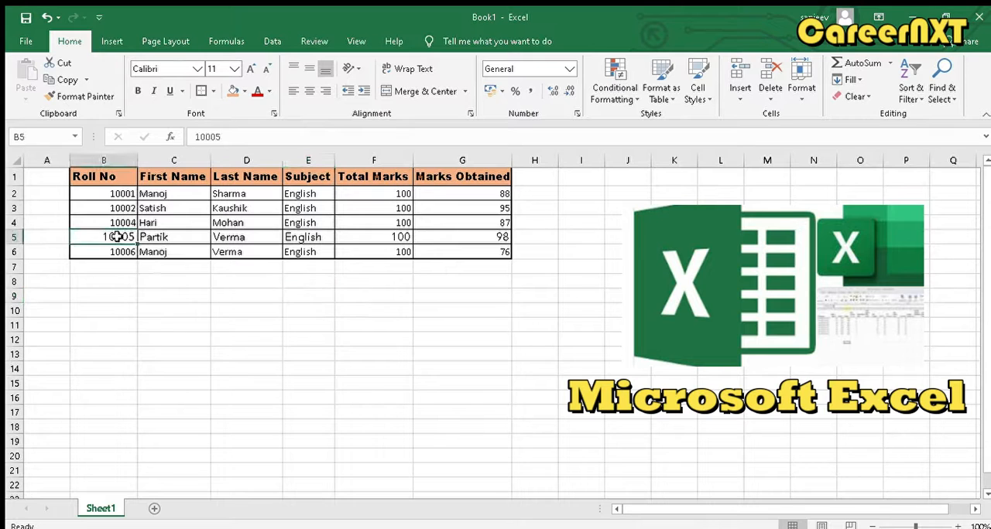
{"action": "left_click_drag", "start_coordinate": [116, 193], "coordinate": [143, 214]}
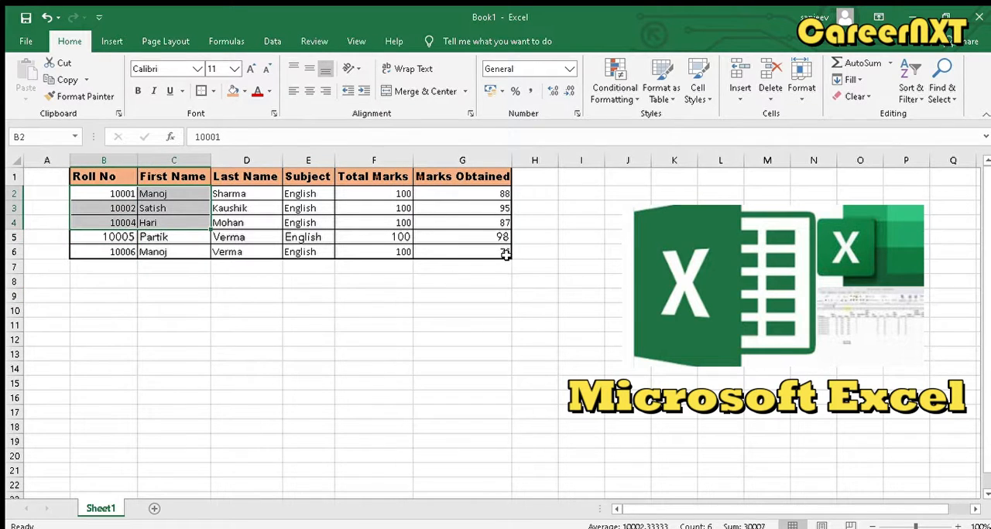
{"action": "left_click_drag", "start_coordinate": [505, 255], "coordinate": [124, 198]}
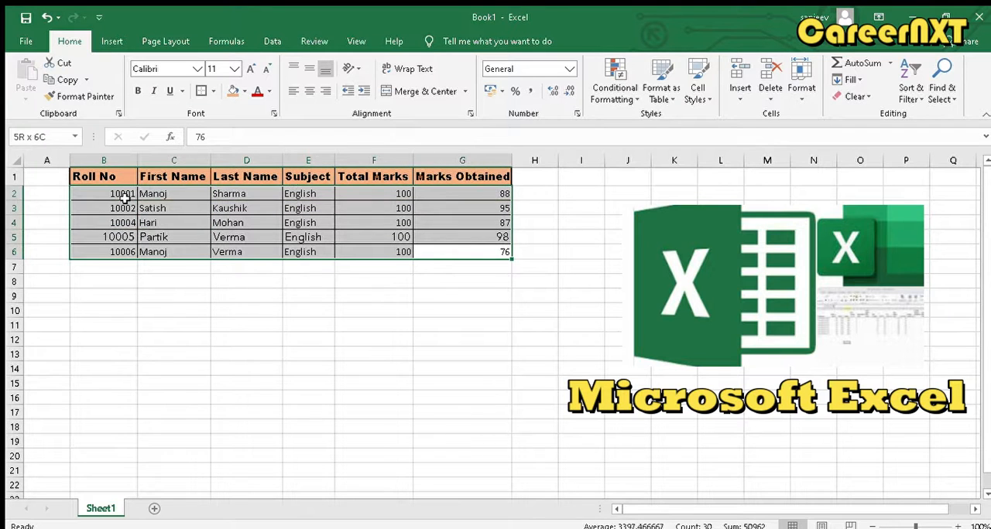
{"action": "left_click", "coordinate": [218, 330]}
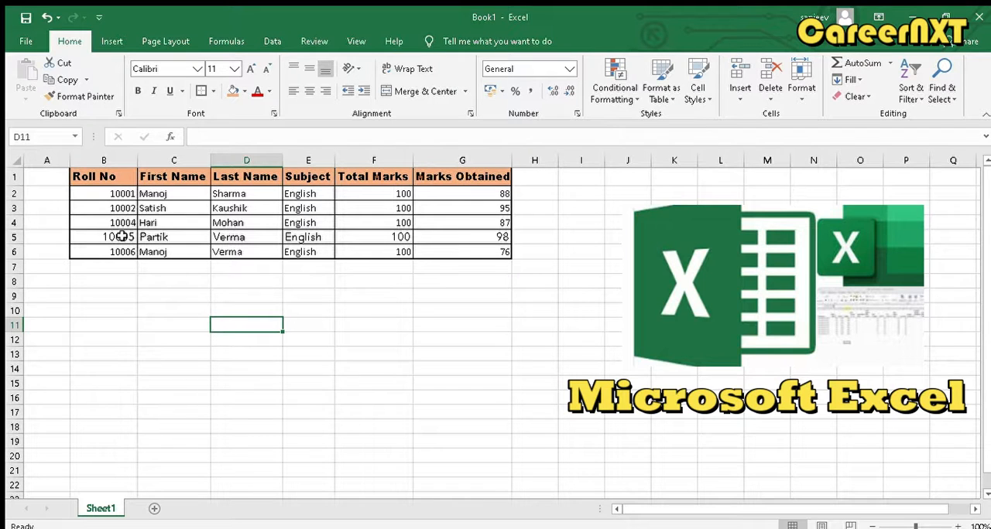
- Copy the formatting of row B5:G5 onto the records in B2:G4 with Format Painter
{"action": "left_click_drag", "start_coordinate": [120, 235], "coordinate": [451, 237]}
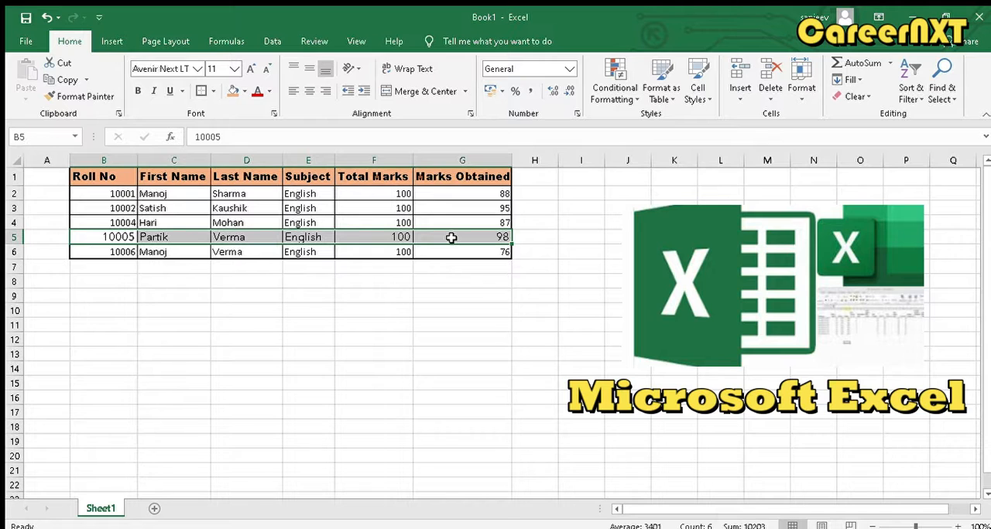
{"action": "left_click", "coordinate": [54, 99]}
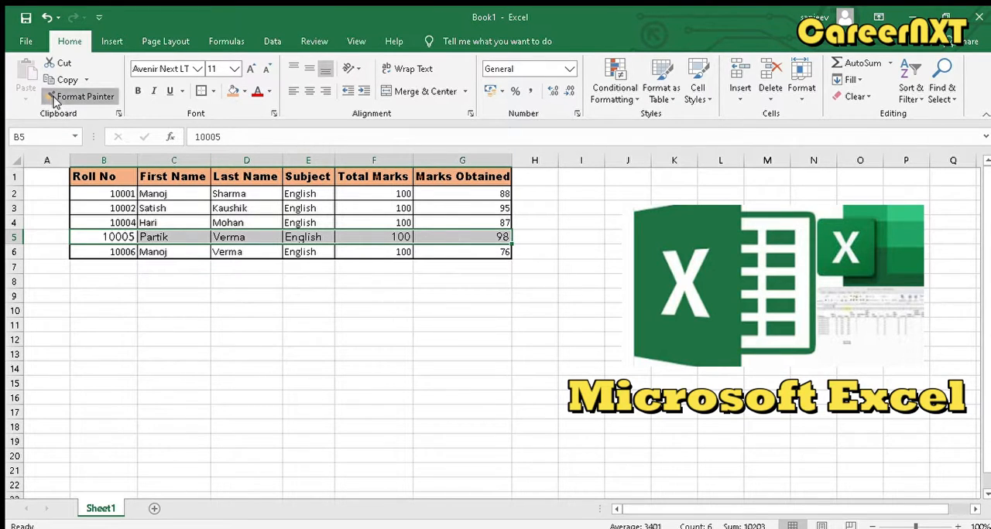
{"action": "left_click", "coordinate": [54, 99]}
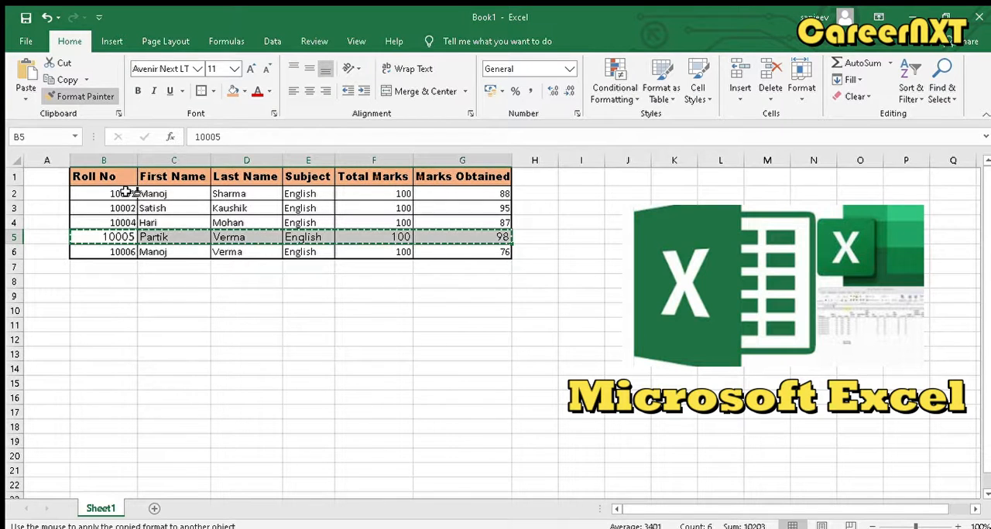
{"action": "left_click_drag", "start_coordinate": [126, 194], "coordinate": [447, 225]}
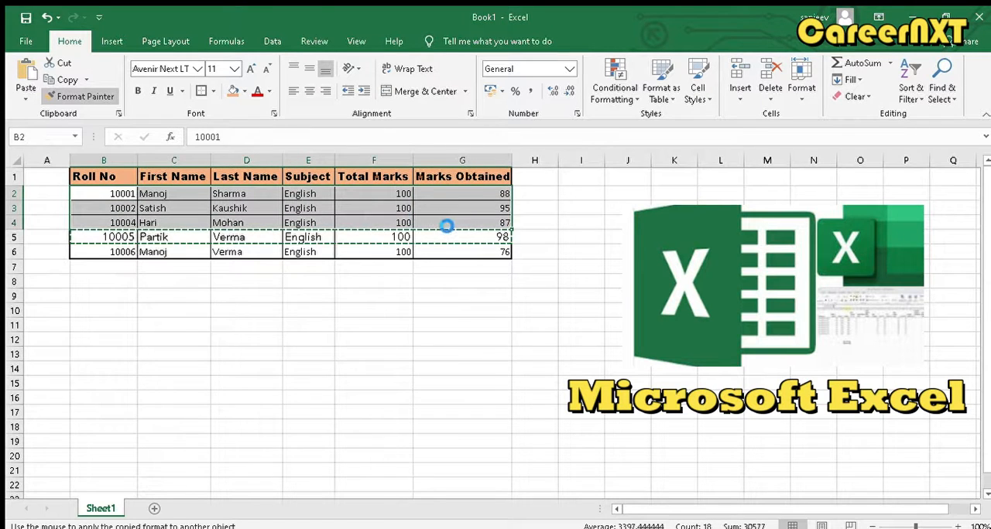
{"action": "left_click", "coordinate": [115, 324]}
- Apply the formatting of cell C5 to the record in B6:G6 with Format Painter
{"action": "left_click", "coordinate": [162, 236]}
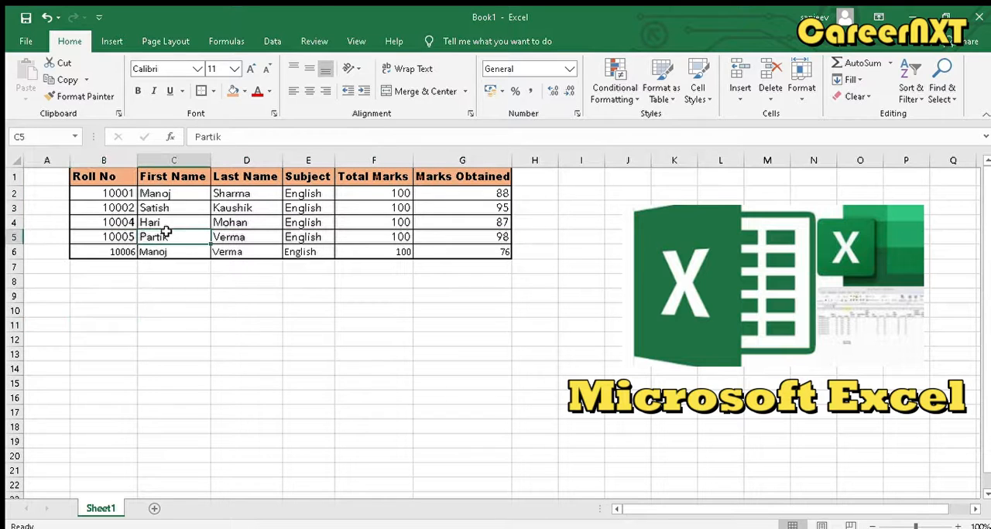
{"action": "left_click", "coordinate": [81, 96]}
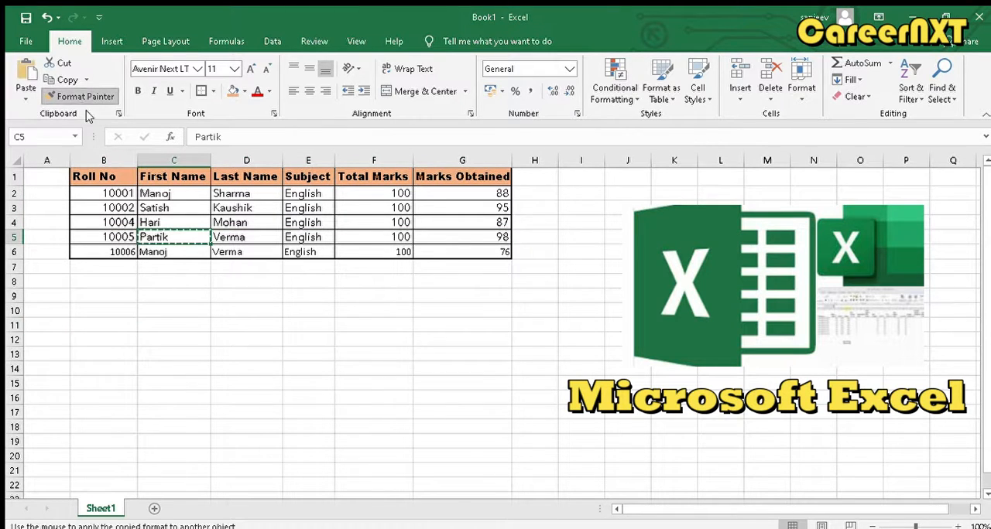
{"action": "left_click", "coordinate": [120, 253]}
{"action": "left_click_drag", "start_coordinate": [149, 249], "coordinate": [457, 246]}
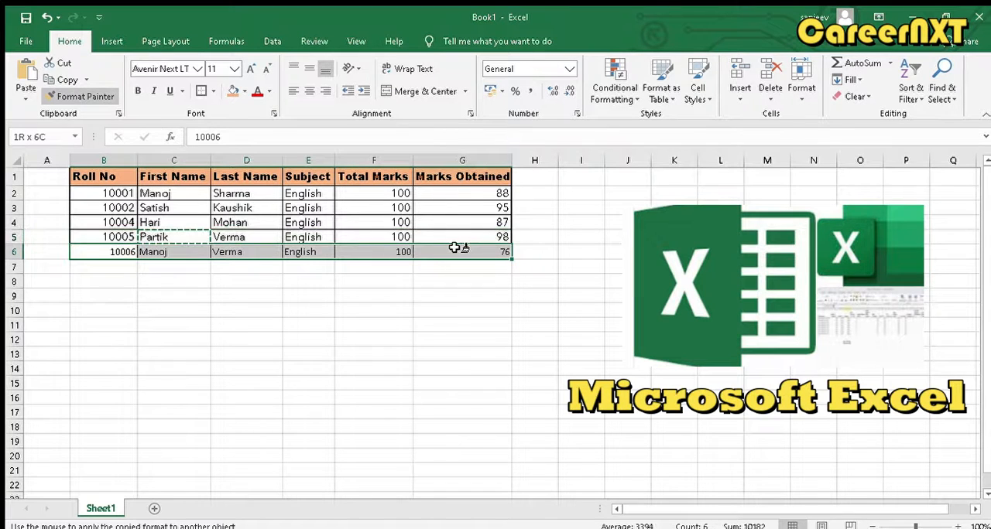
{"action": "left_click", "coordinate": [417, 356]}
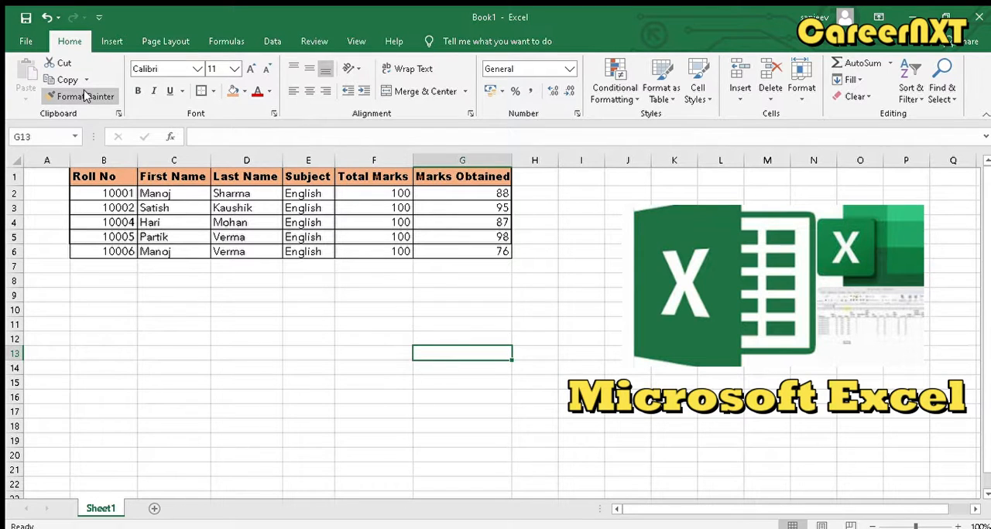
{"action": "left_click", "coordinate": [408, 328]}
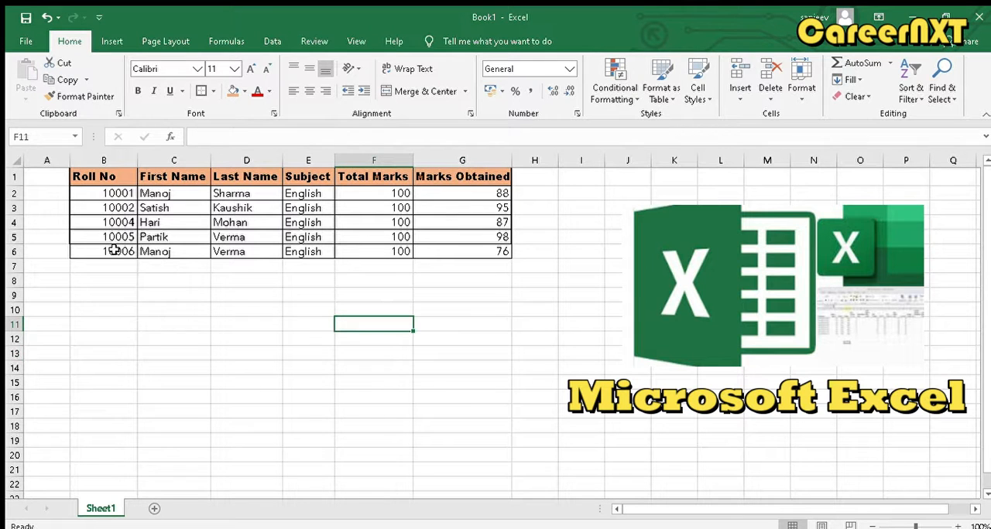
- Copy the record in B6:G6 and paste it into the row below, starting at B7
{"action": "left_click_drag", "start_coordinate": [113, 250], "coordinate": [463, 262]}
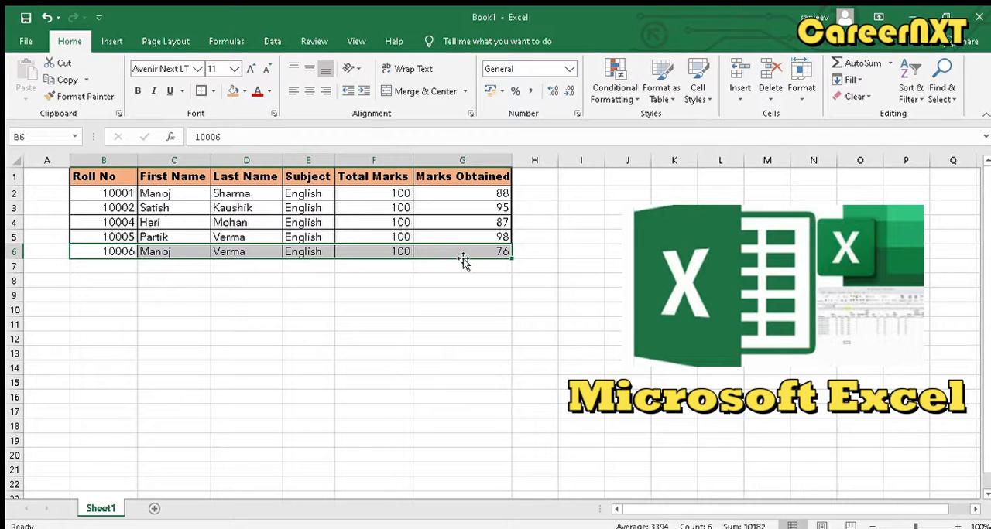
{"action": "left_click", "coordinate": [64, 81]}
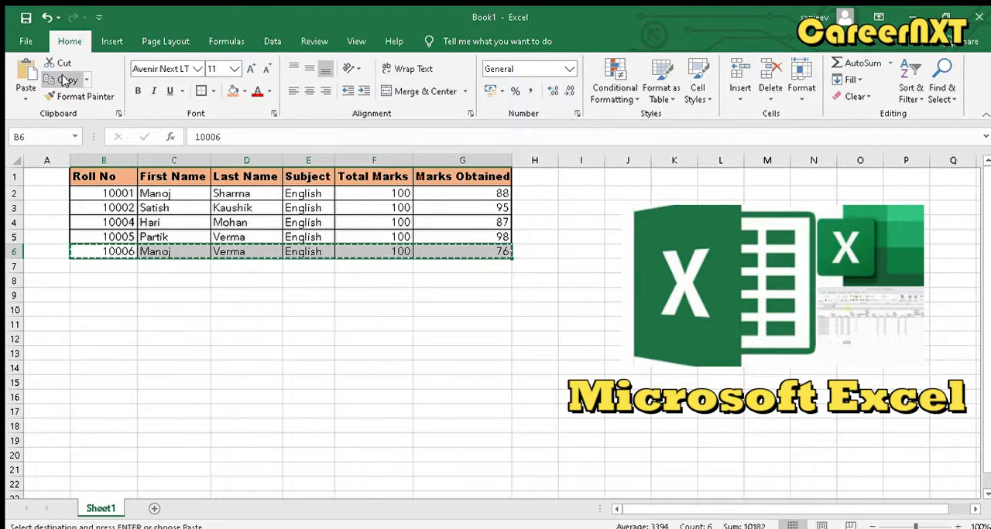
{"action": "left_click", "coordinate": [84, 265]}
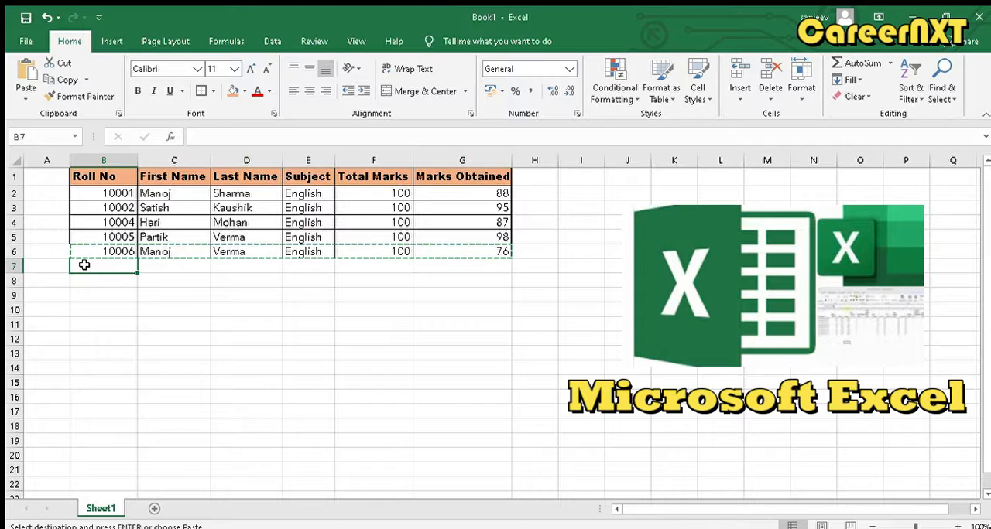
{"action": "left_click", "coordinate": [26, 74]}
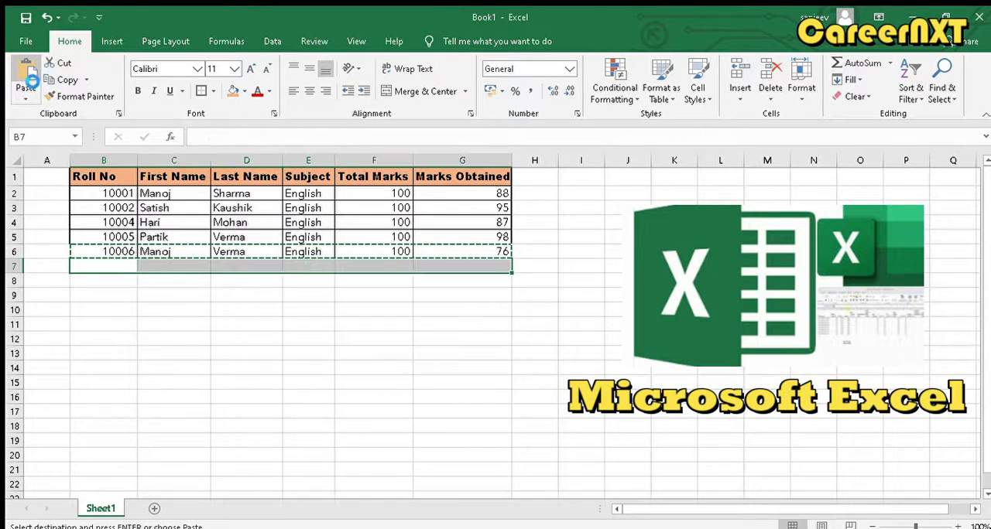
{"action": "left_click", "coordinate": [209, 323]}
{"action": "key", "text": "Escape"}
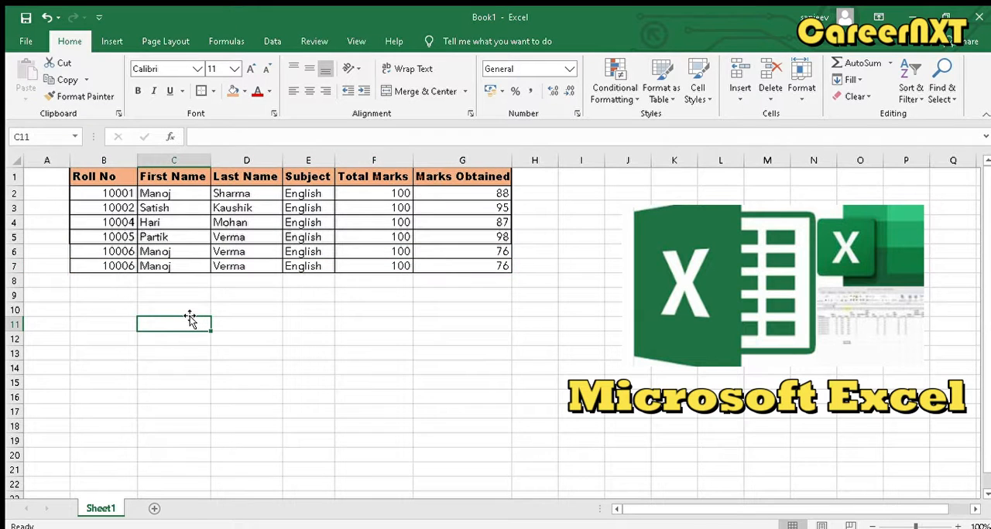
- Change B7 to the next consecutive roll number and replace the last name in D7 with the new student's last name
{"action": "left_click", "coordinate": [130, 266]}
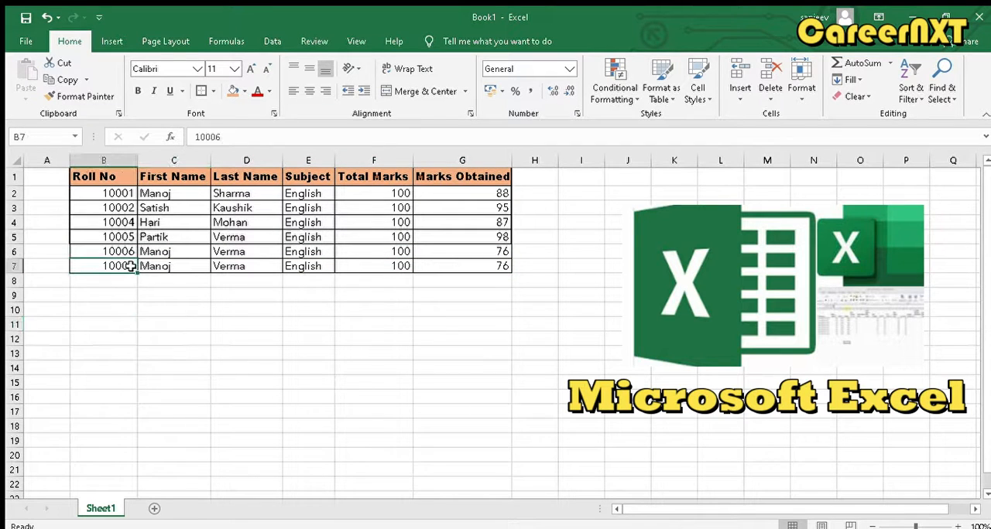
{"action": "double_click", "coordinate": [130, 266]}
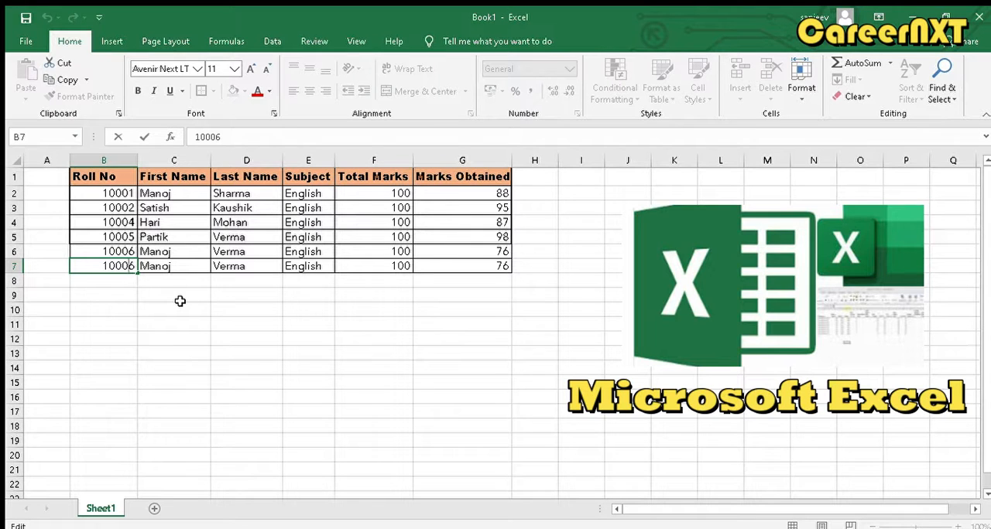
{"action": "key", "text": "BackSpace"}
{"action": "type", "text": "7"}
{"action": "left_click", "coordinate": [268, 265]}
{"action": "double_click", "coordinate": [268, 265]}
{"action": "left_click_drag", "start_coordinate": [268, 266], "coordinate": [209, 266]}
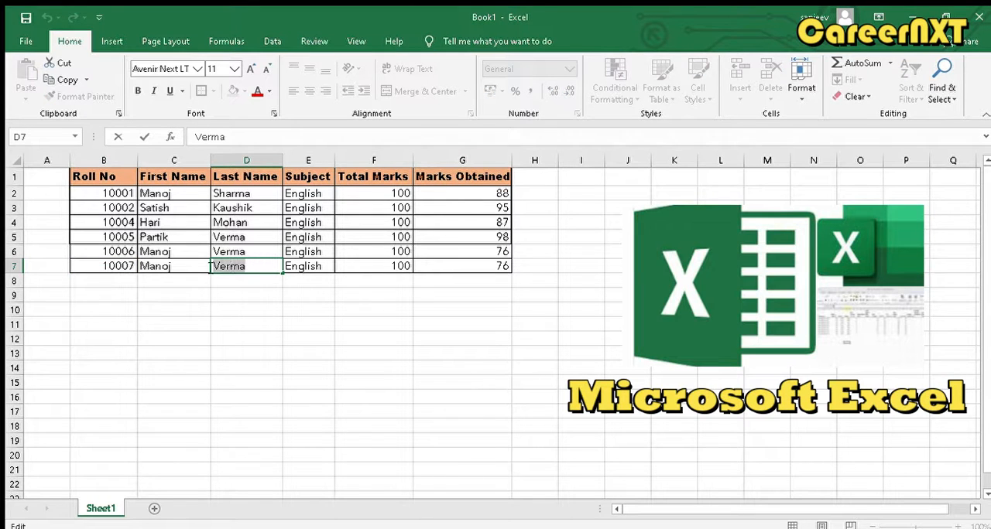
{"action": "type", "text": "Dixit"}
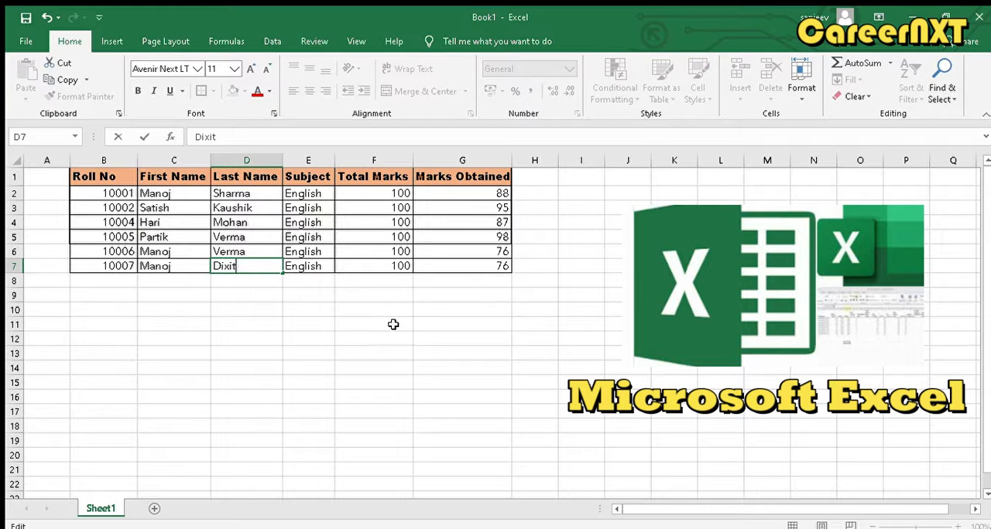
- Set the marks obtained in G7 to 87
{"action": "left_click", "coordinate": [319, 265]}
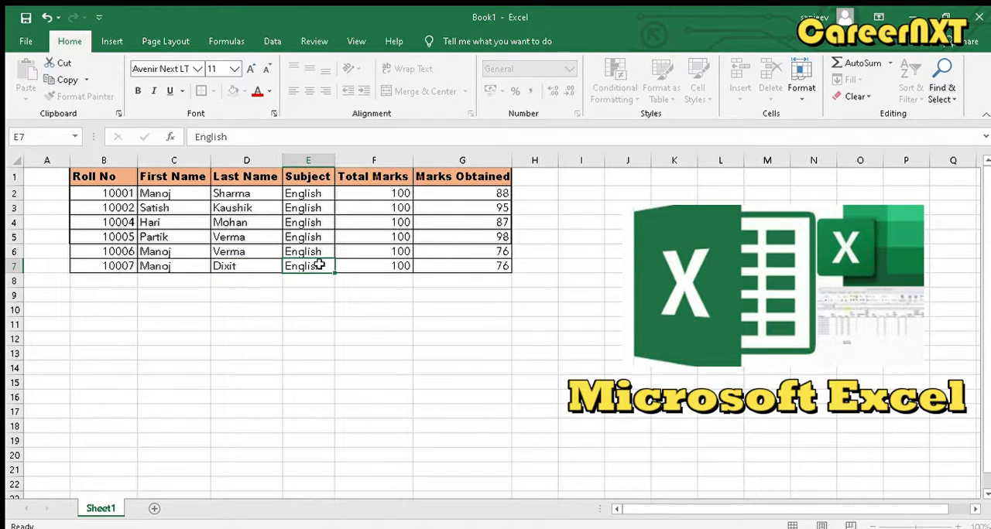
{"action": "left_click", "coordinate": [400, 263]}
{"action": "left_click", "coordinate": [470, 263]}
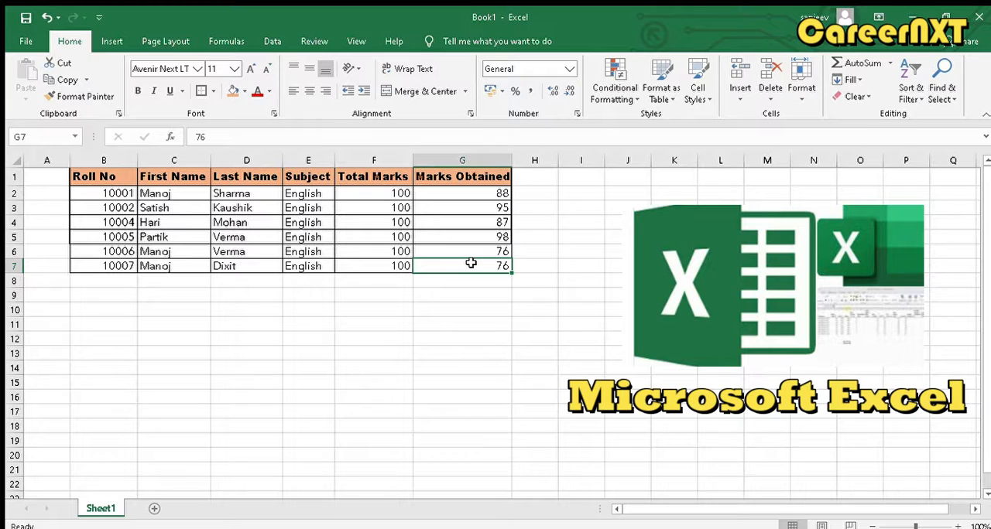
{"action": "type", "text": "87"}
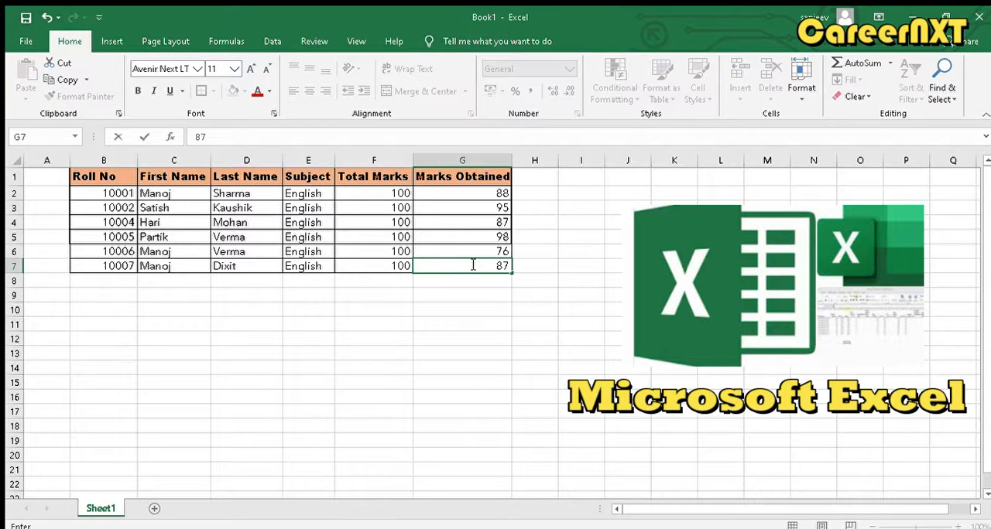
{"action": "key", "text": "Return"}
{"action": "type", "text": "\\"}
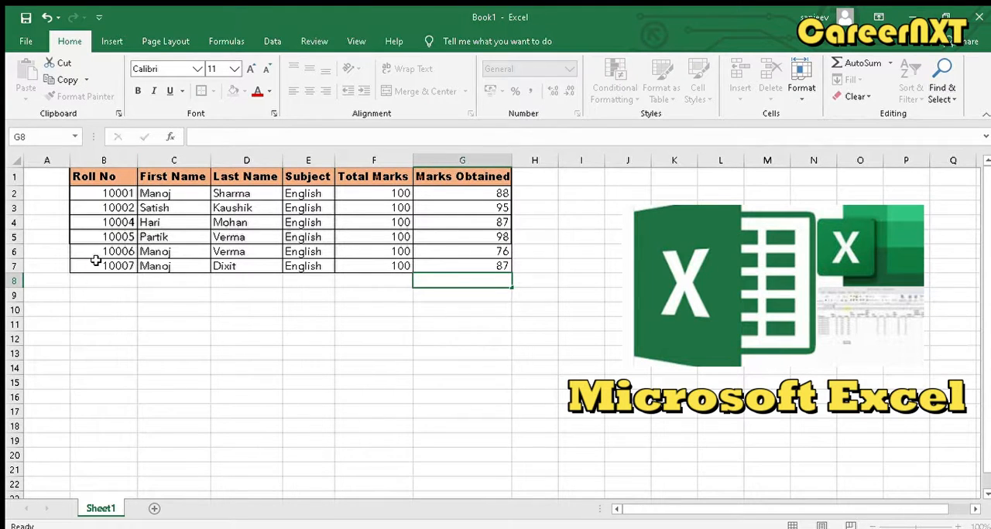
- Copy the record in B7:G7 and paste only its values into row 8, starting at B8
{"action": "left_click_drag", "start_coordinate": [93, 264], "coordinate": [500, 266]}
{"action": "key", "text": "ctrl+c"}
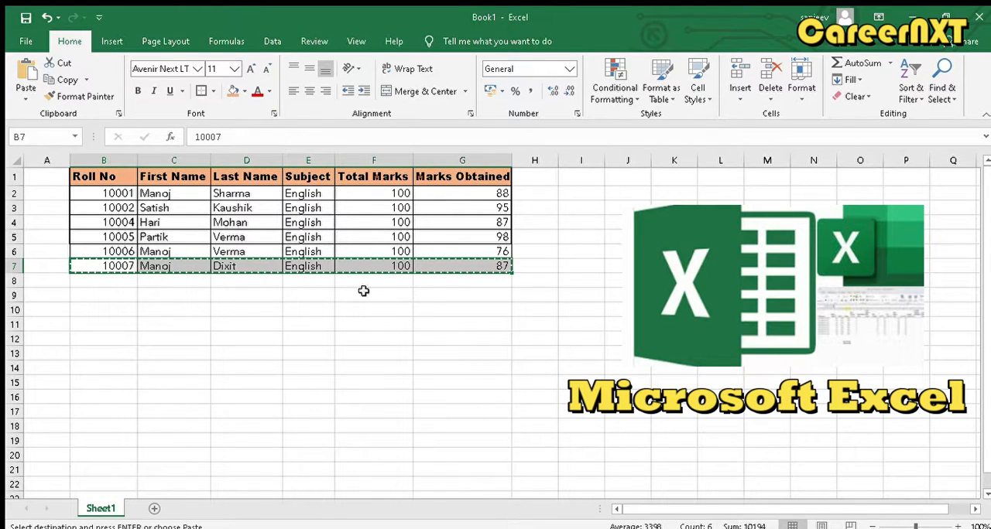
{"action": "left_click", "coordinate": [113, 282]}
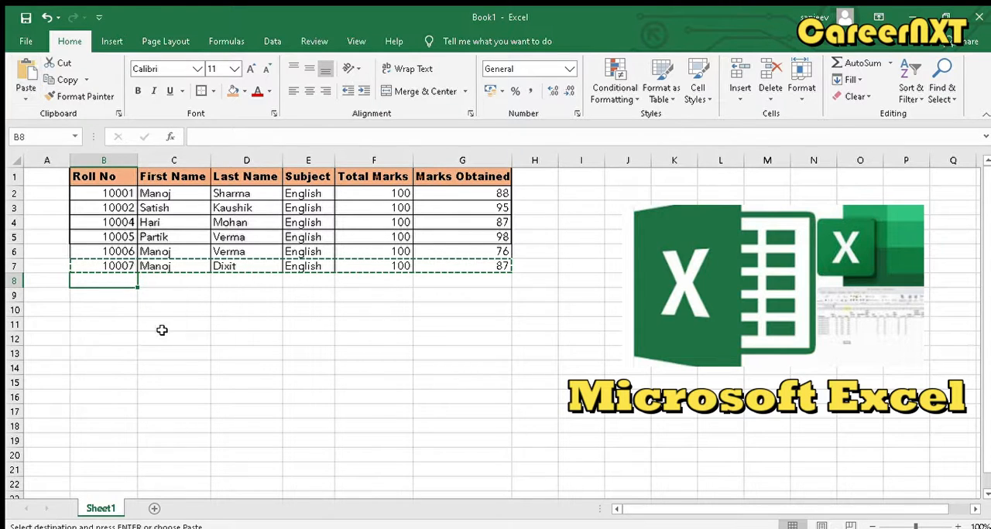
{"action": "left_click", "coordinate": [128, 338]}
{"action": "left_click", "coordinate": [100, 277]}
{"action": "left_click_drag", "start_coordinate": [462, 266], "coordinate": [130, 262]}
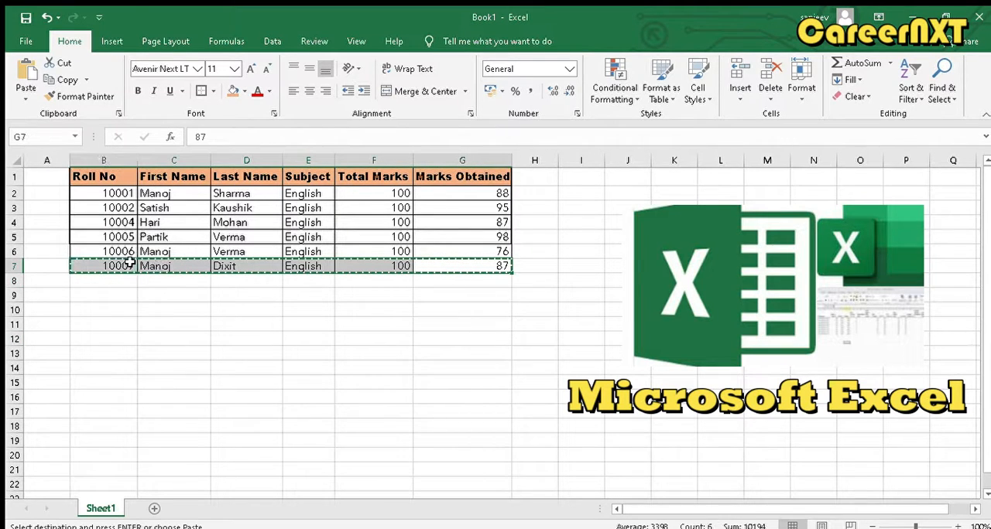
{"action": "left_click", "coordinate": [111, 283]}
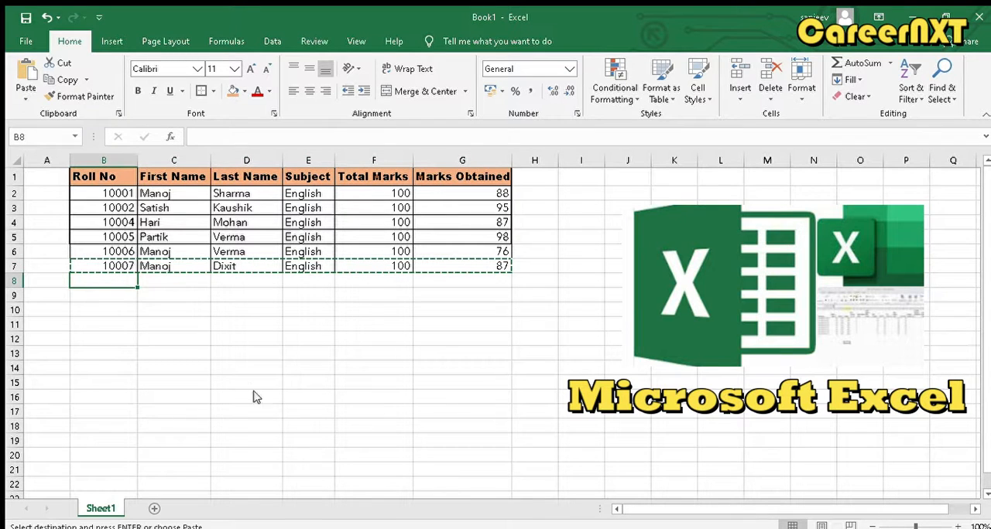
{"action": "key", "text": "ctrl+v"}
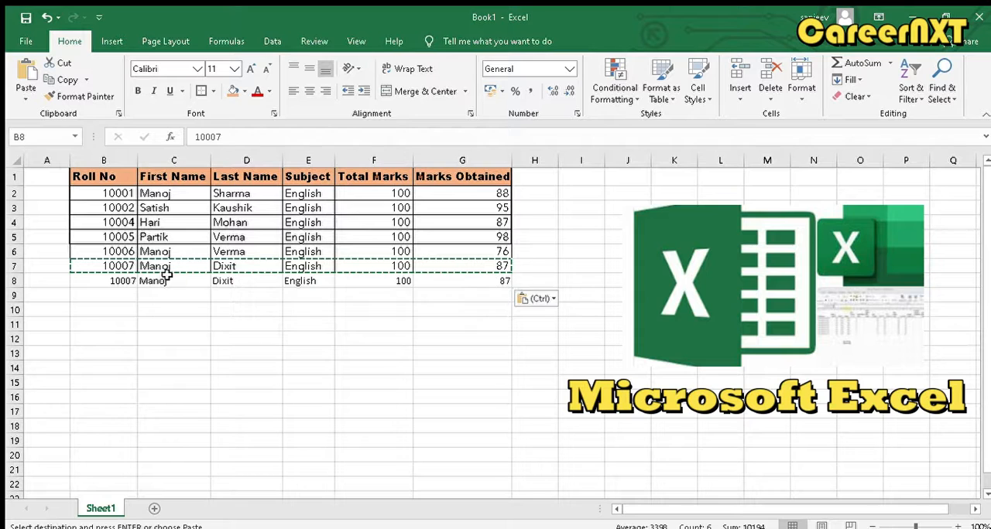
{"action": "left_click", "coordinate": [245, 358]}
{"action": "key", "text": "Escape"}
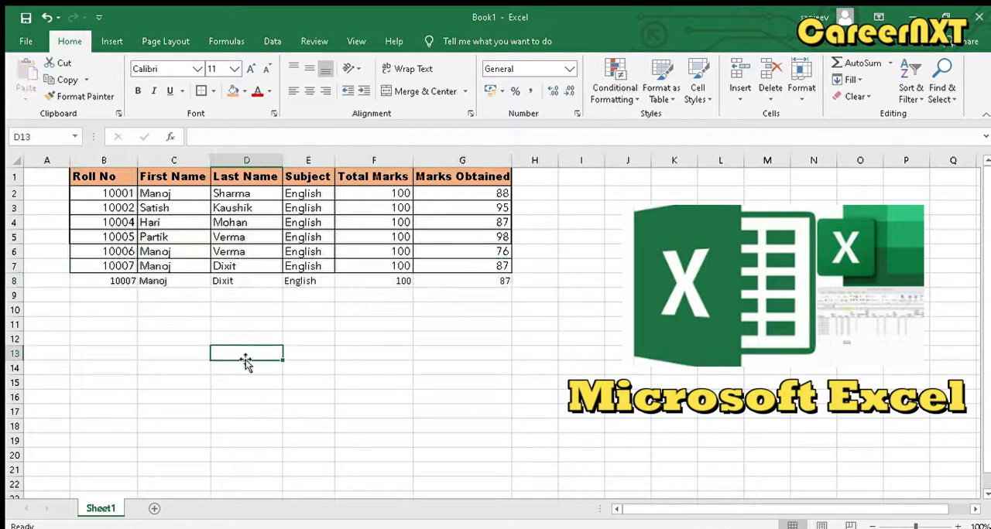
- Copy the record in B7:G7 and paste it with its formatting into row 11, starting at B11
{"action": "left_click_drag", "start_coordinate": [121, 281], "coordinate": [167, 285]}
{"action": "left_click", "coordinate": [434, 283]}
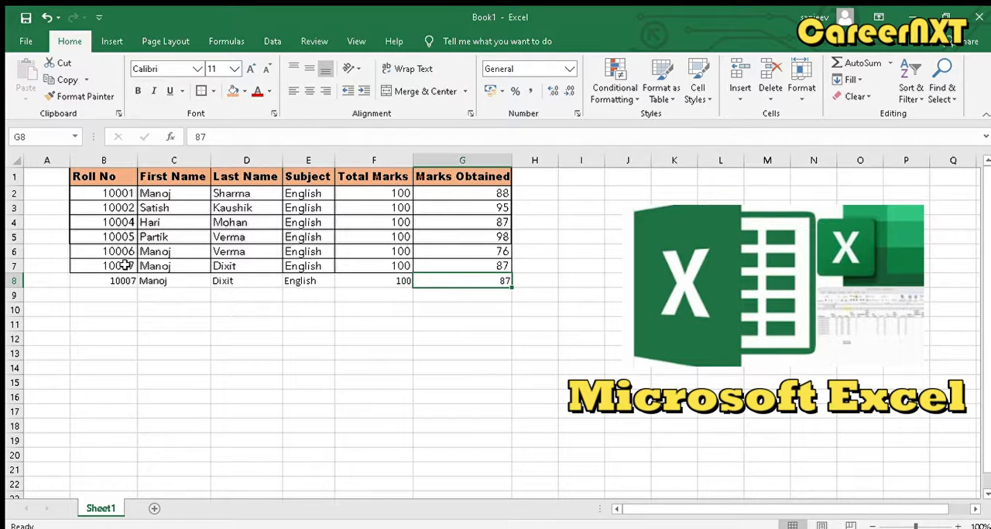
{"action": "left_click_drag", "start_coordinate": [124, 266], "coordinate": [459, 262]}
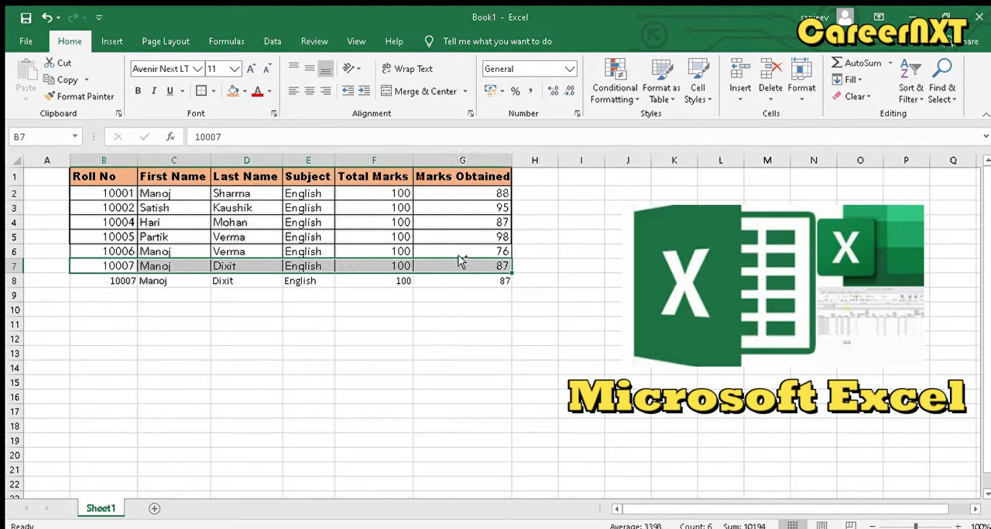
{"action": "key", "text": "ctrl+c"}
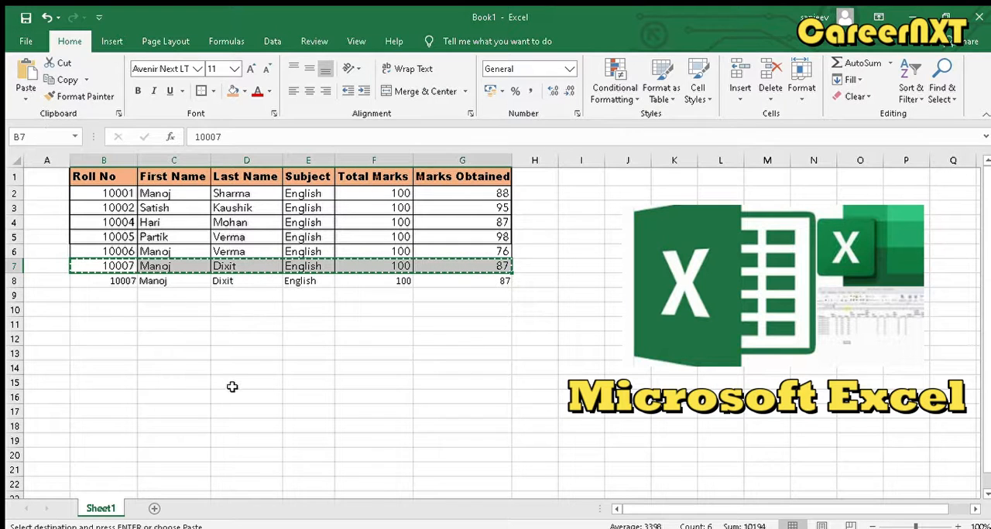
{"action": "left_click", "coordinate": [106, 324]}
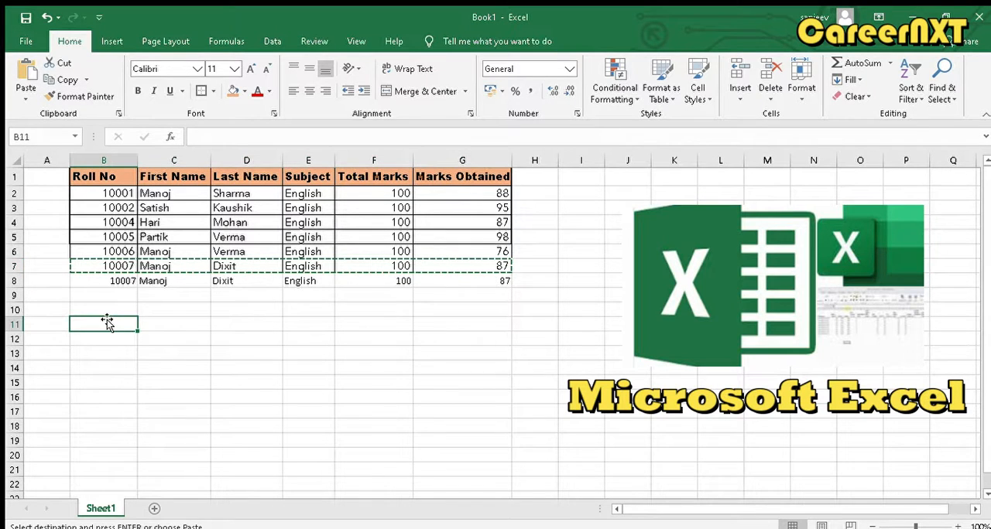
{"action": "key", "text": "ctrl+v"}
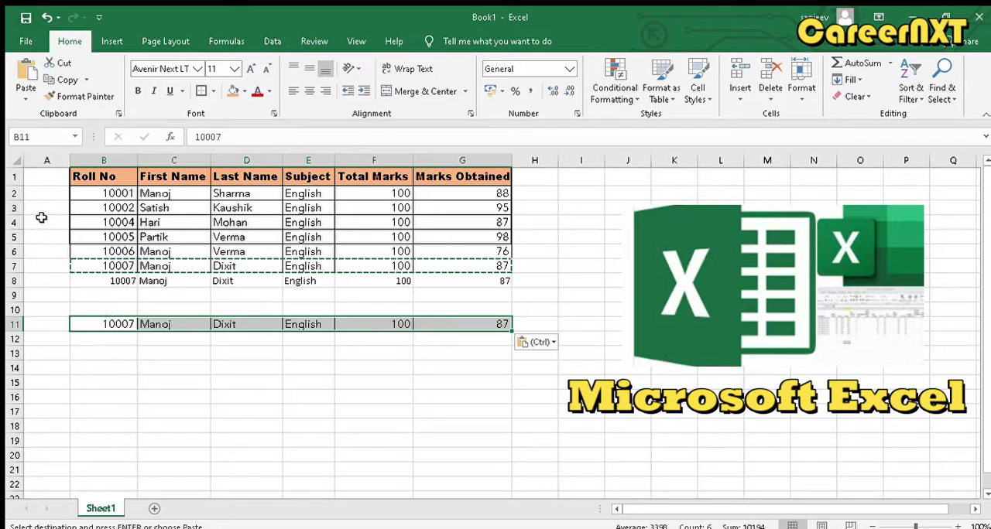
{"action": "left_click", "coordinate": [319, 469]}
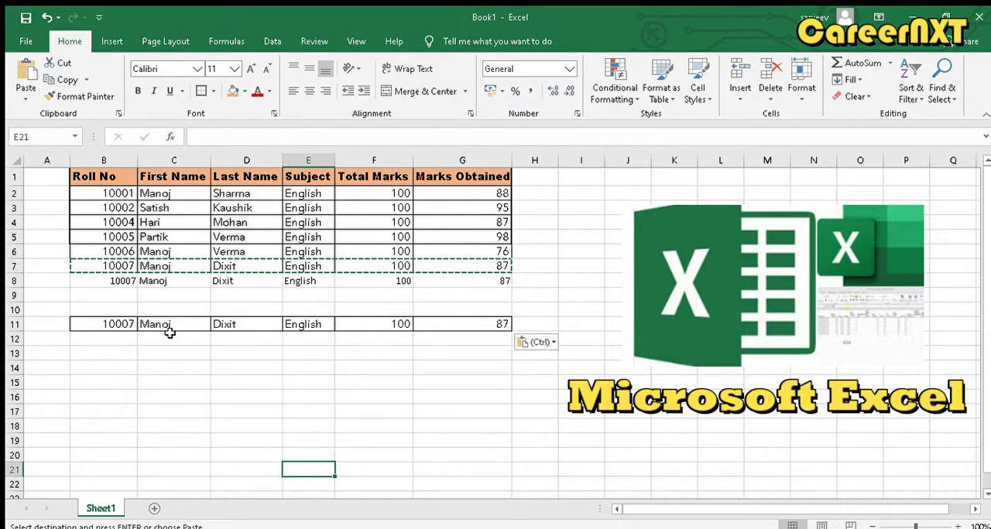
{"action": "left_click", "coordinate": [129, 283]}
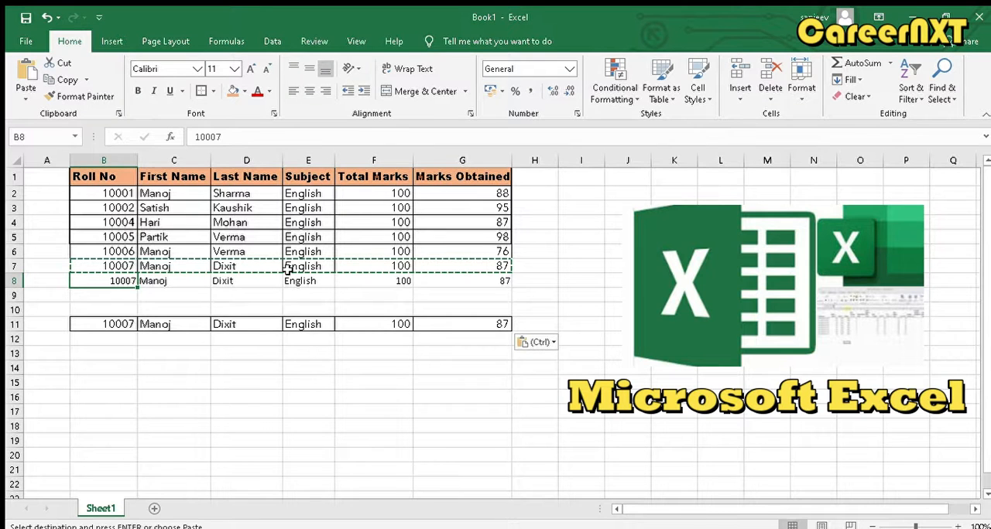
{"action": "key", "text": "Escape"}
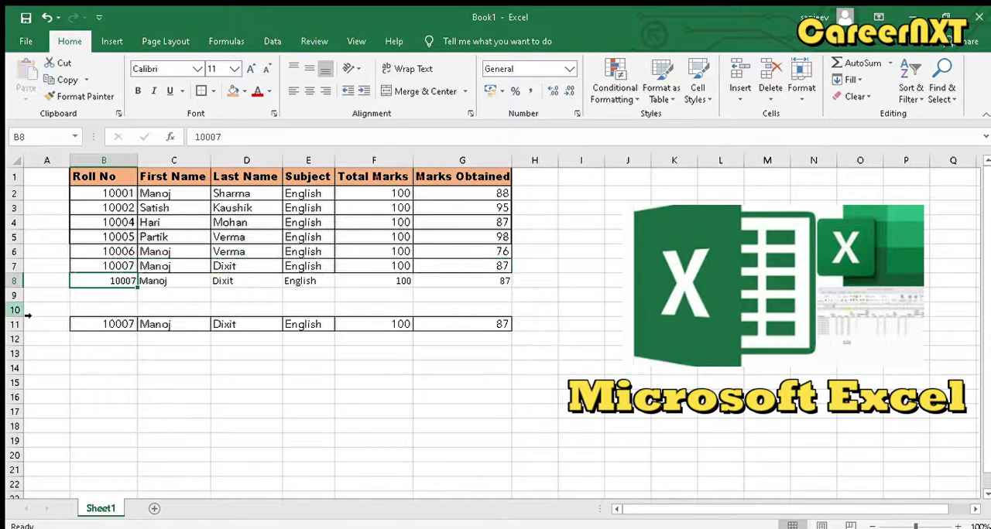
- Enlarge the text of the record in B11:G11 to font size 16
{"action": "left_click", "coordinate": [85, 327]}
{"action": "left_click_drag", "start_coordinate": [85, 326], "coordinate": [443, 325]}
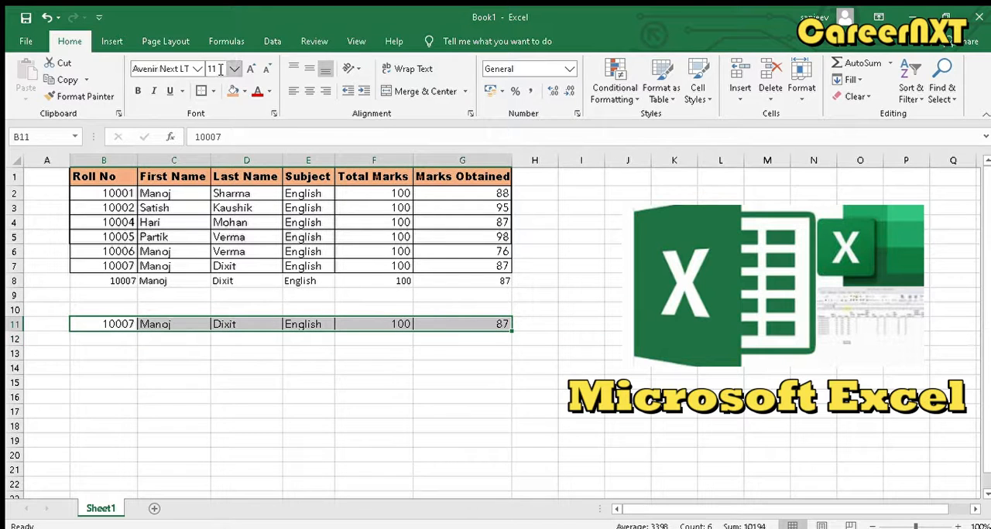
{"action": "left_click", "coordinate": [251, 69]}
{"action": "left_click", "coordinate": [251, 69]}
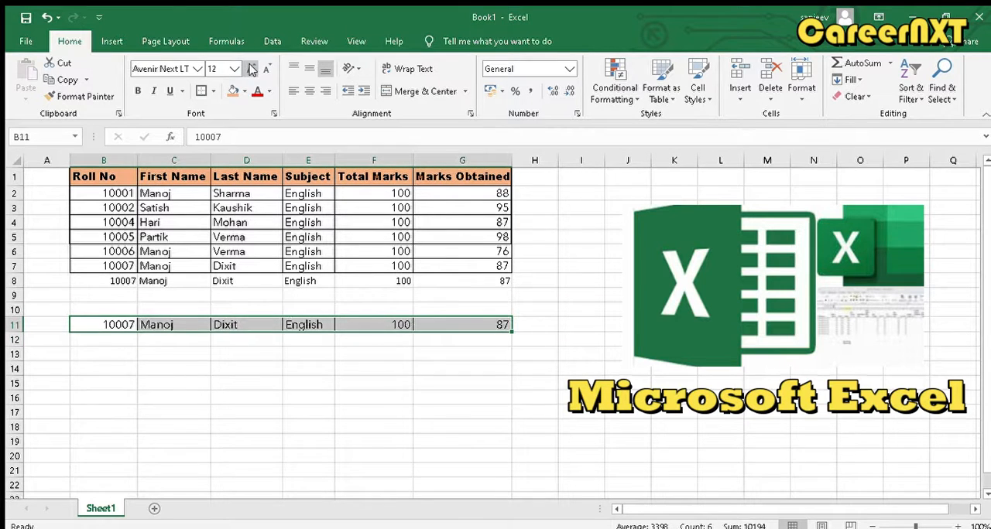
{"action": "left_click", "coordinate": [251, 69]}
{"action": "left_click", "coordinate": [251, 69]}
{"action": "left_click", "coordinate": [251, 69]}
{"action": "left_click", "coordinate": [251, 69]}
{"action": "left_click", "coordinate": [250, 69]}
{"action": "left_click", "coordinate": [251, 69]}
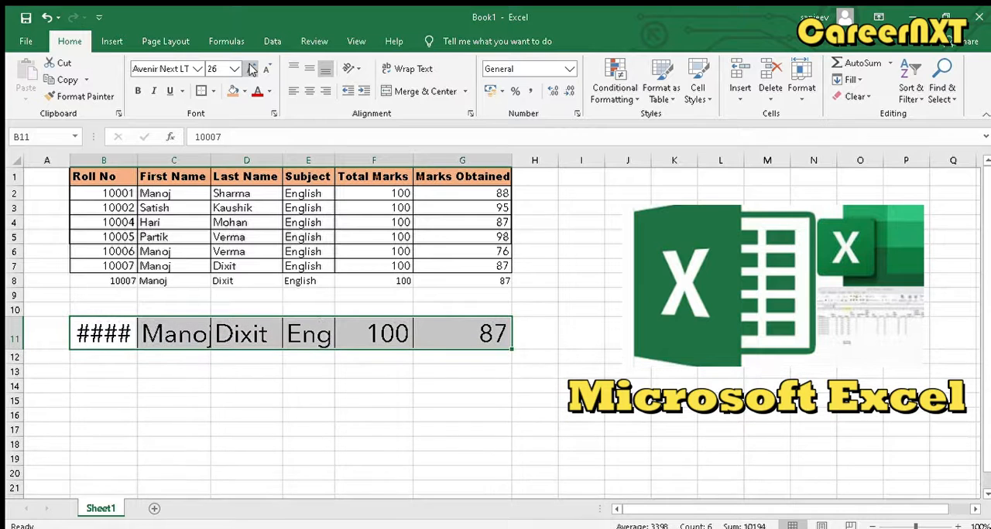
{"action": "left_click", "coordinate": [264, 70]}
{"action": "left_click", "coordinate": [265, 70]}
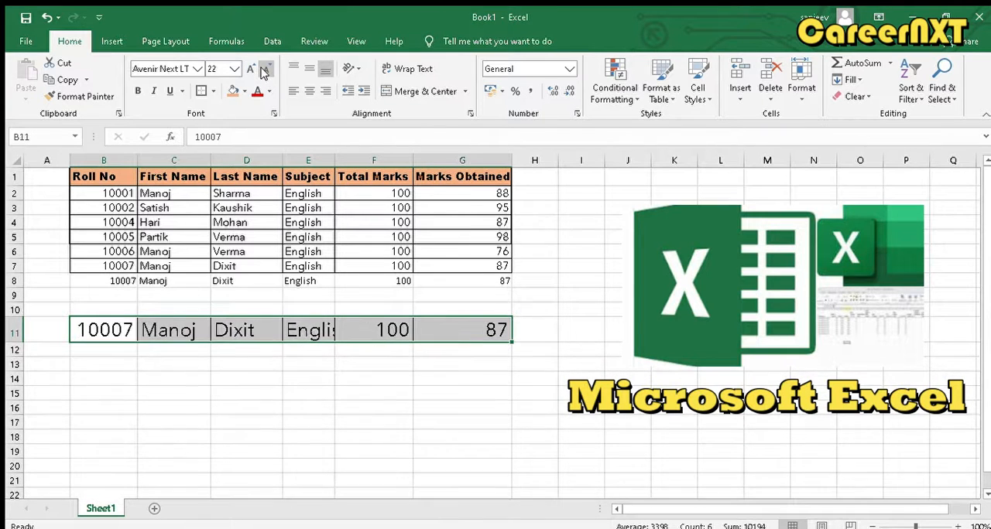
{"action": "left_click", "coordinate": [264, 70]}
{"action": "left_click", "coordinate": [265, 70]}
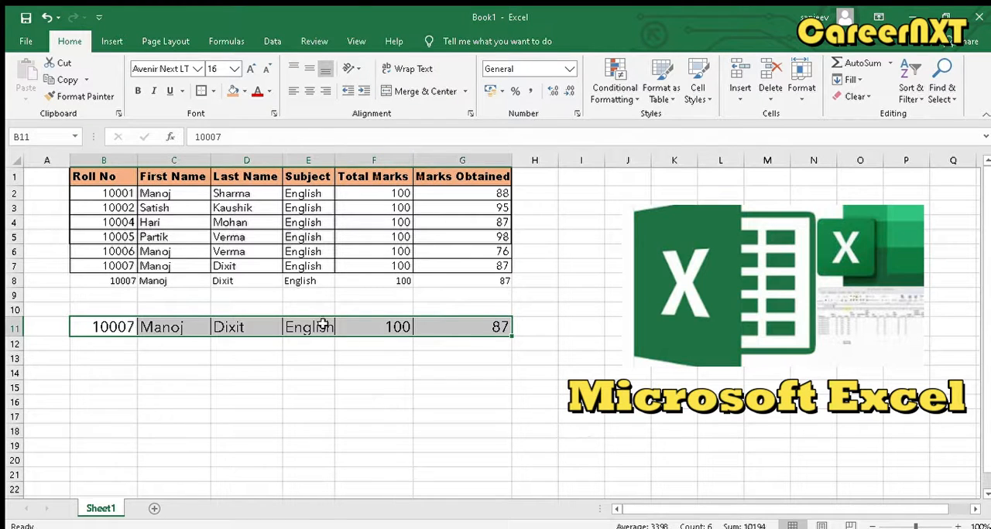
- Try left and right alignment on B11:G11 and center the record horizontally in its cells
{"action": "left_click", "coordinate": [309, 91]}
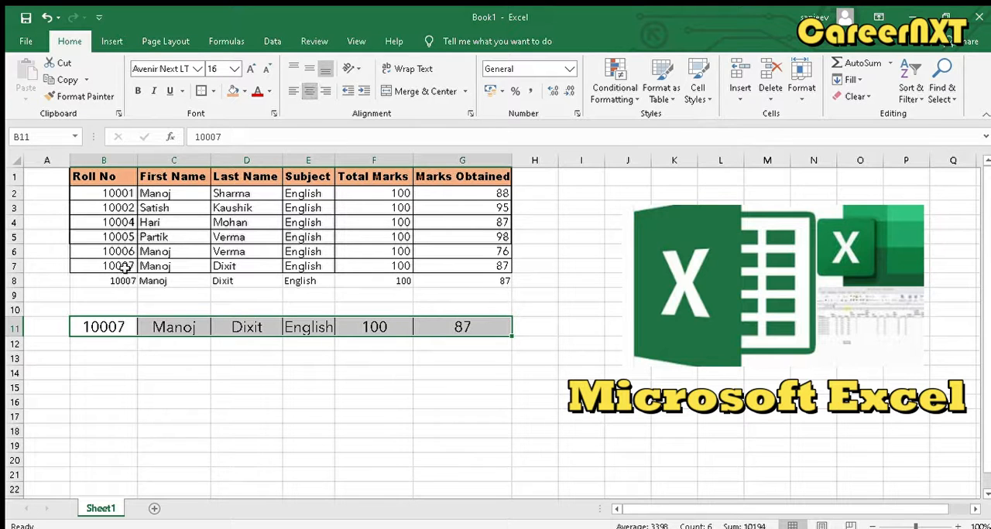
{"action": "left_click_drag", "start_coordinate": [114, 265], "coordinate": [447, 325]}
{"action": "left_click", "coordinate": [291, 91]}
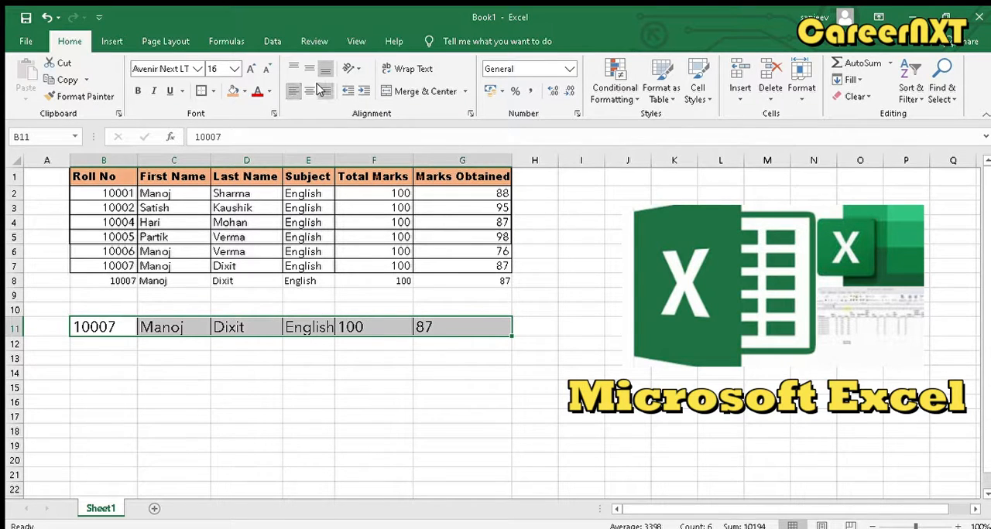
{"action": "left_click", "coordinate": [324, 91]}
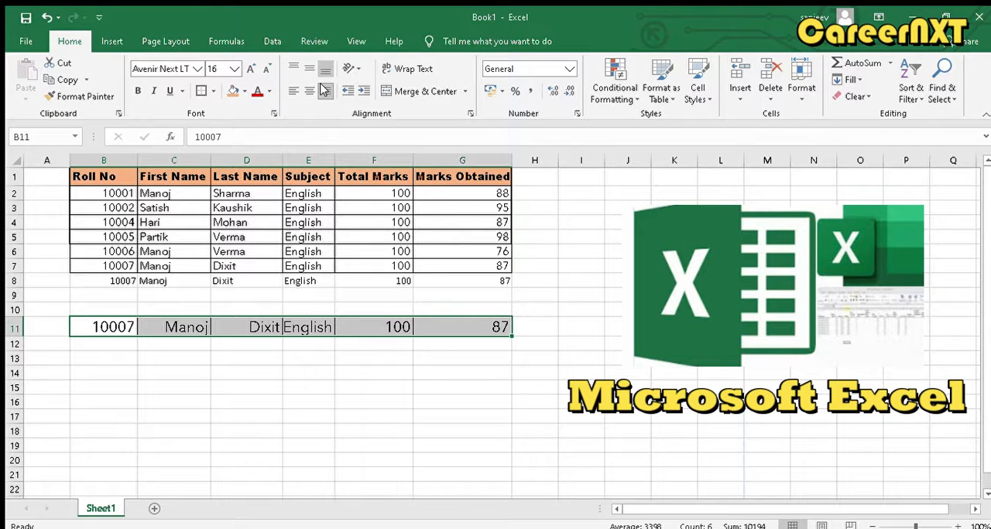
{"action": "left_click", "coordinate": [308, 90]}
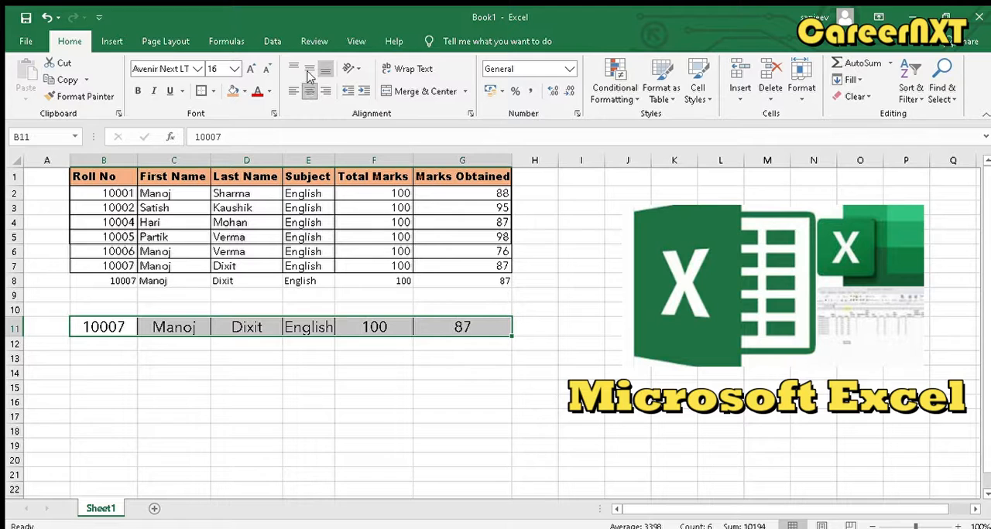
- Increase the height of row 11 and try middle and bottom alignment on B11:G11 before settling on top alignment
{"action": "left_click", "coordinate": [309, 68]}
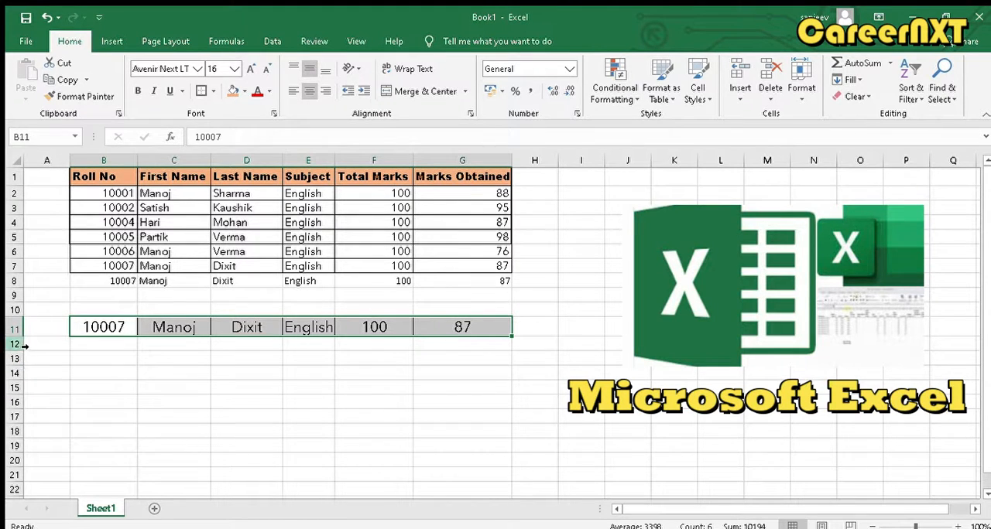
{"action": "left_click_drag", "start_coordinate": [17, 336], "coordinate": [19, 361]}
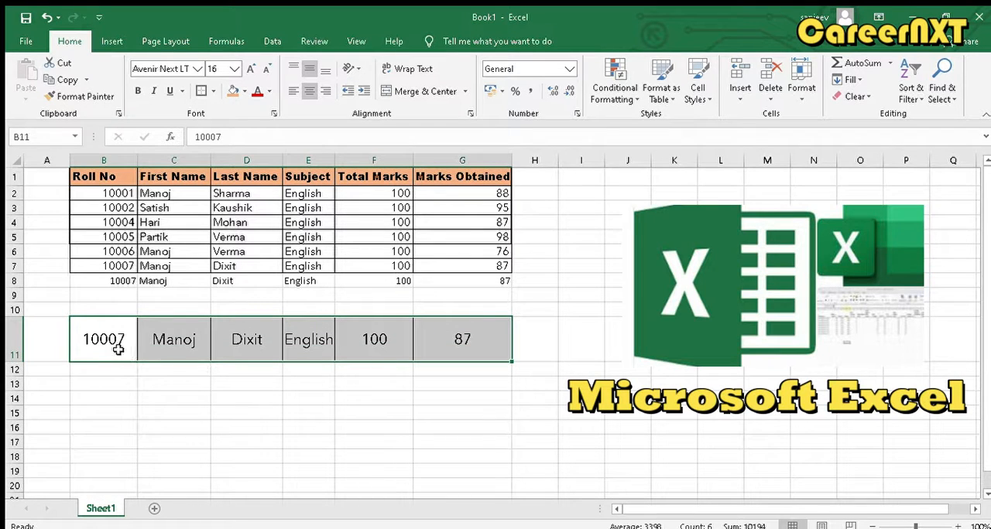
{"action": "left_click", "coordinate": [323, 70]}
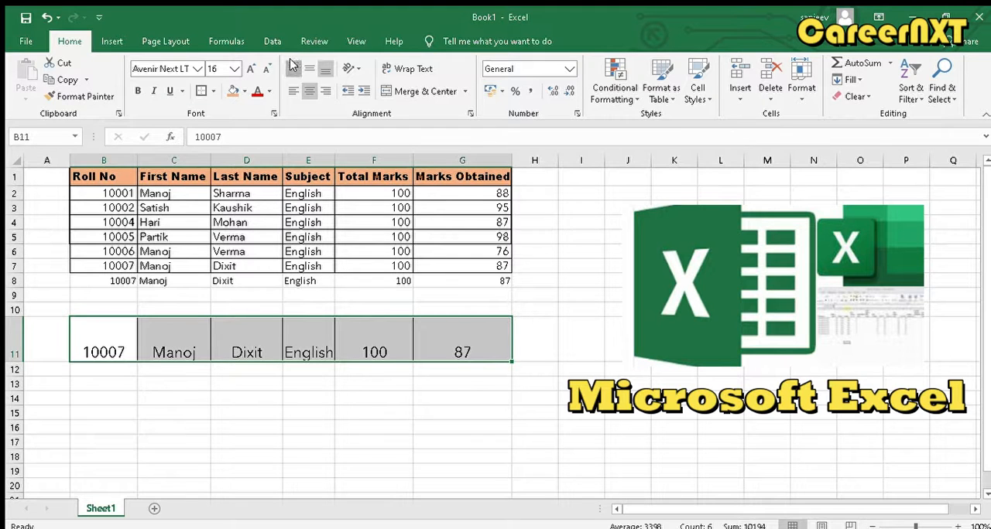
{"action": "left_click", "coordinate": [293, 67]}
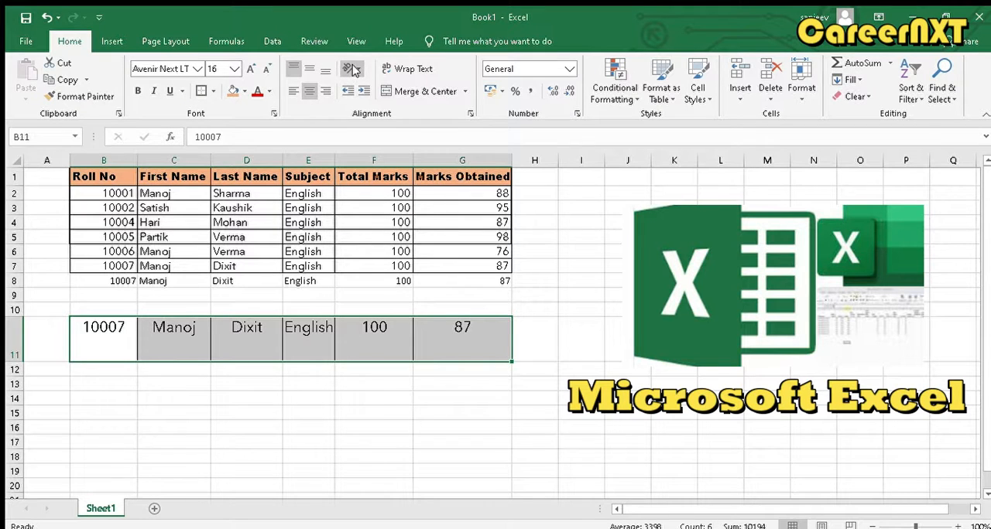
- Try the angle counterclockwise, angle clockwise, vertical and rotate-up text orientations on B11:G11
{"action": "left_click", "coordinate": [365, 89]}
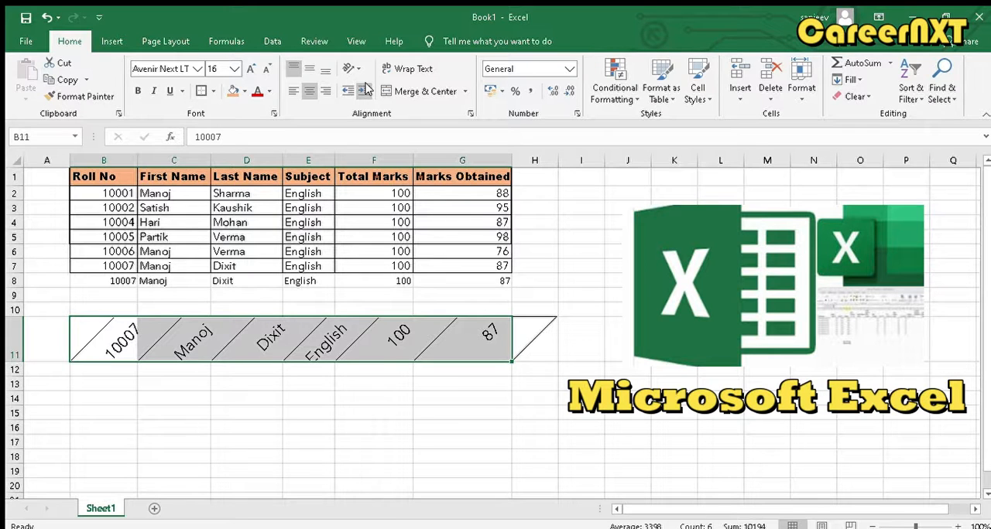
{"action": "left_click", "coordinate": [350, 69]}
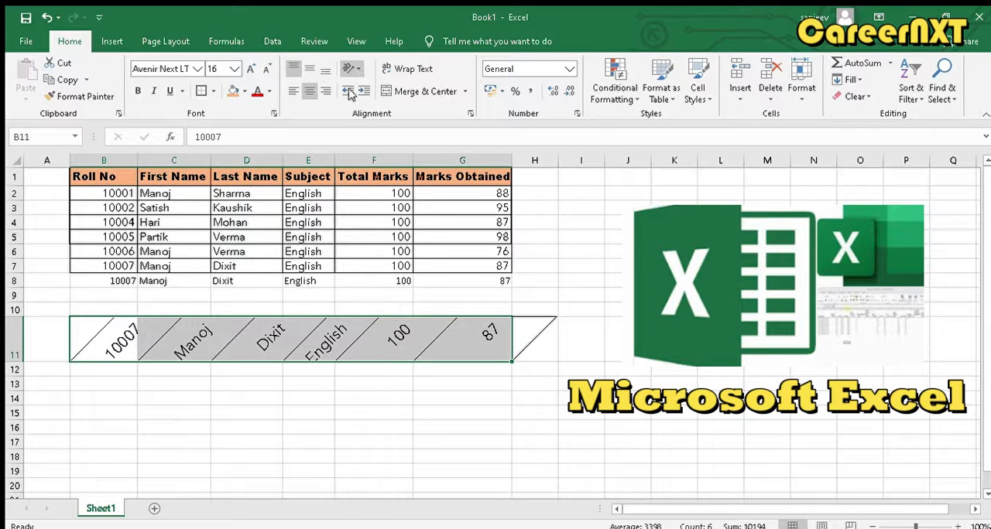
{"action": "left_click", "coordinate": [352, 97]}
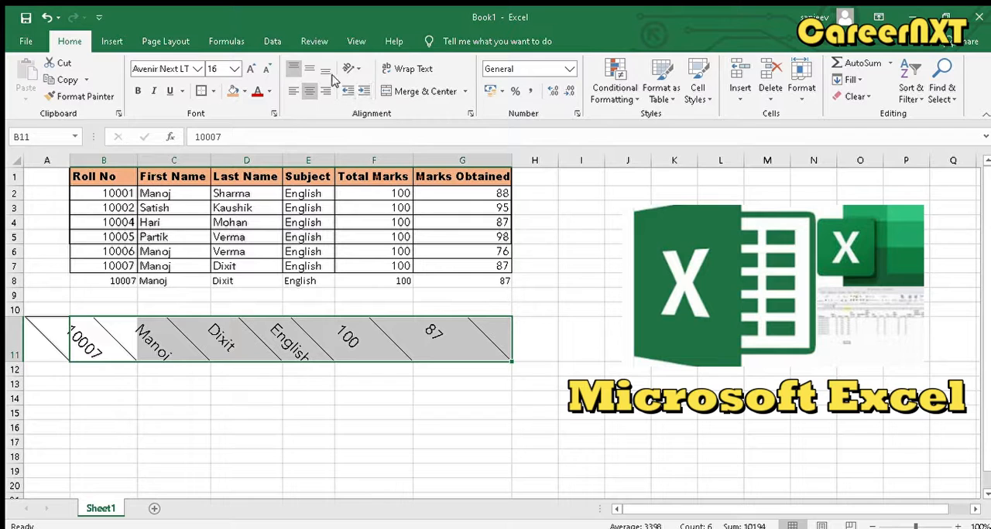
{"action": "left_click", "coordinate": [351, 69]}
{"action": "left_click", "coordinate": [358, 120]}
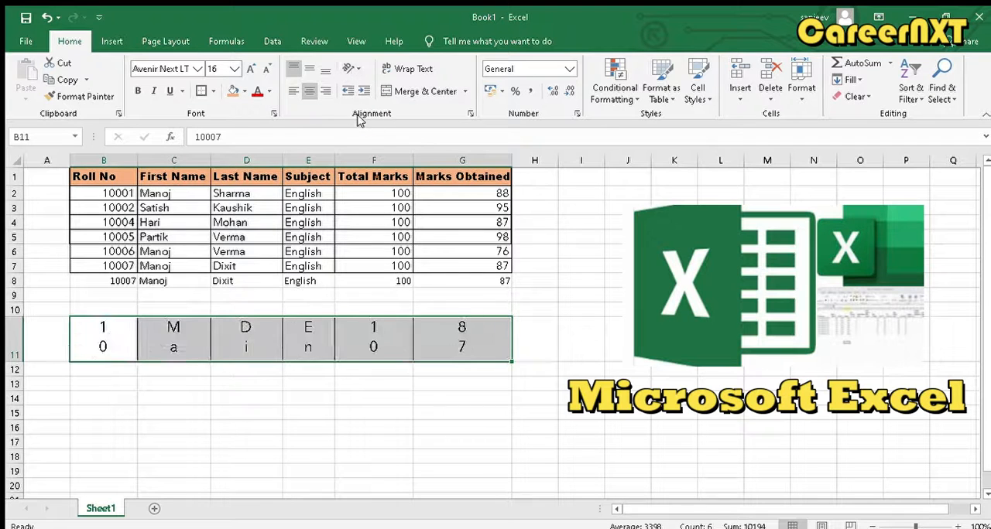
{"action": "left_click", "coordinate": [350, 69]}
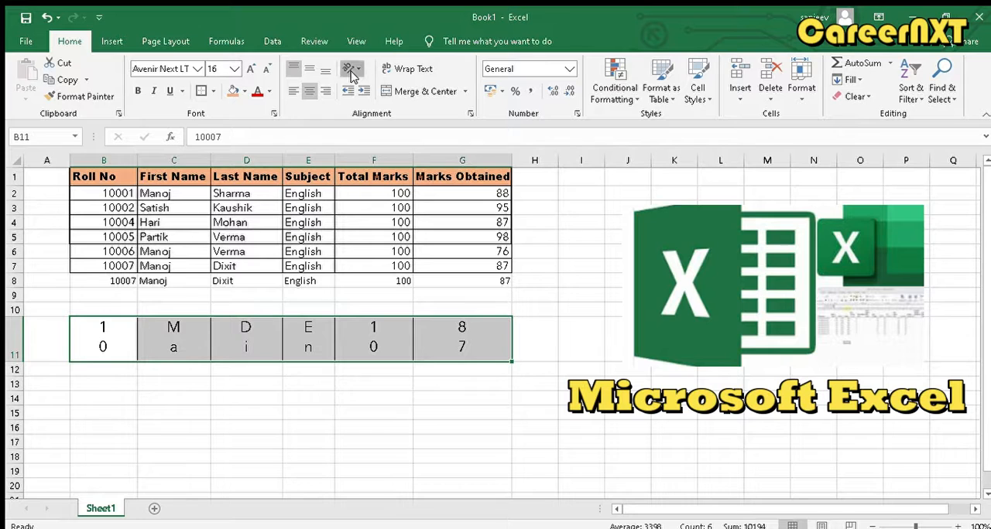
{"action": "left_click", "coordinate": [360, 137]}
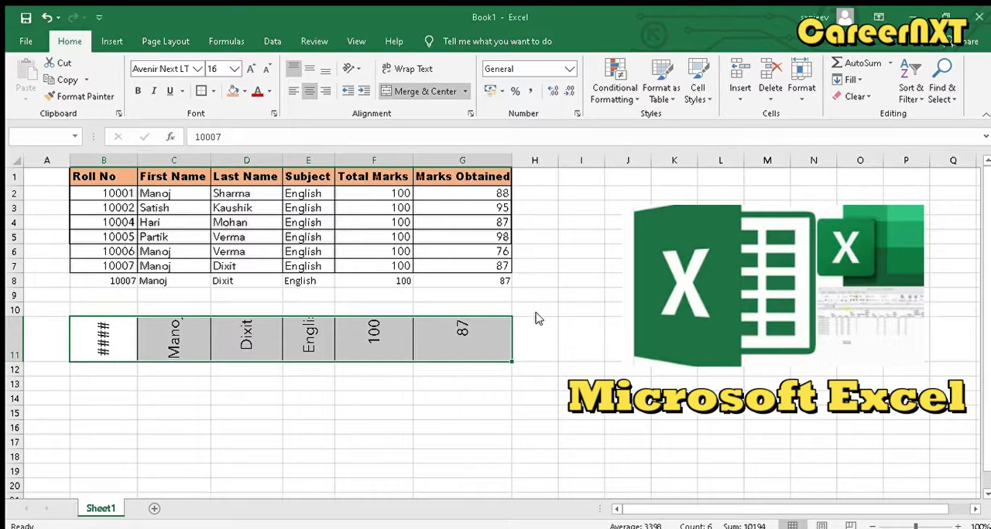
- Set B11:G11 back to horizontal, left-aligned text with no indent and wrap the text within its cells
{"action": "left_click", "coordinate": [360, 91]}
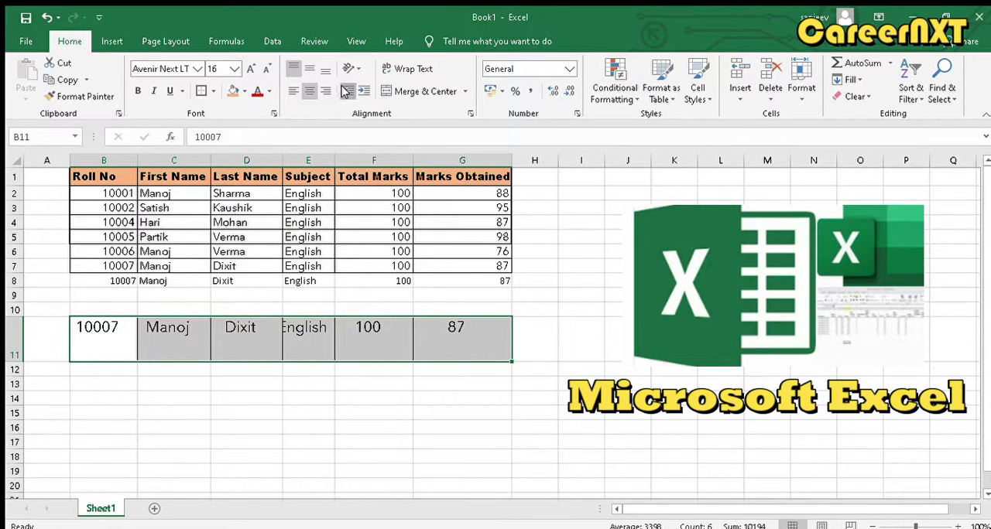
{"action": "left_click", "coordinate": [345, 92]}
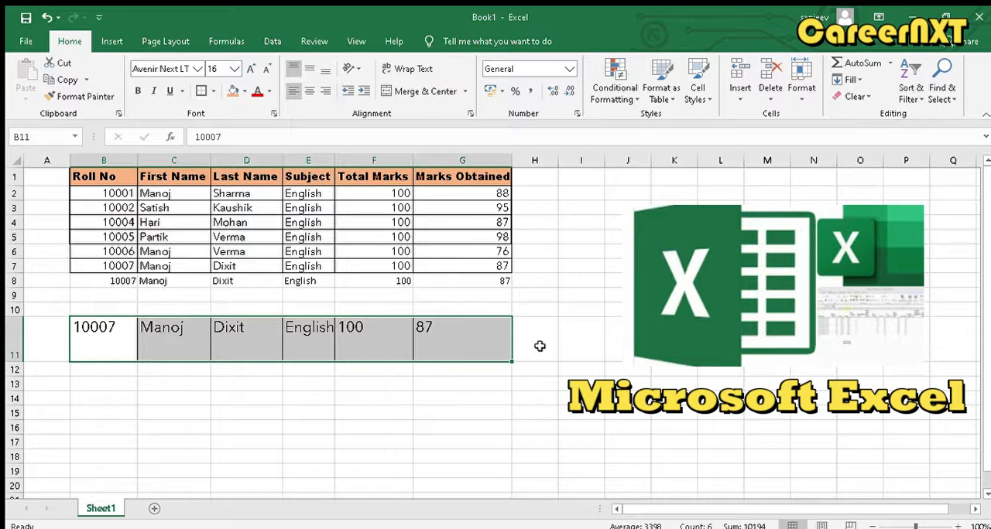
{"action": "left_click", "coordinate": [423, 71]}
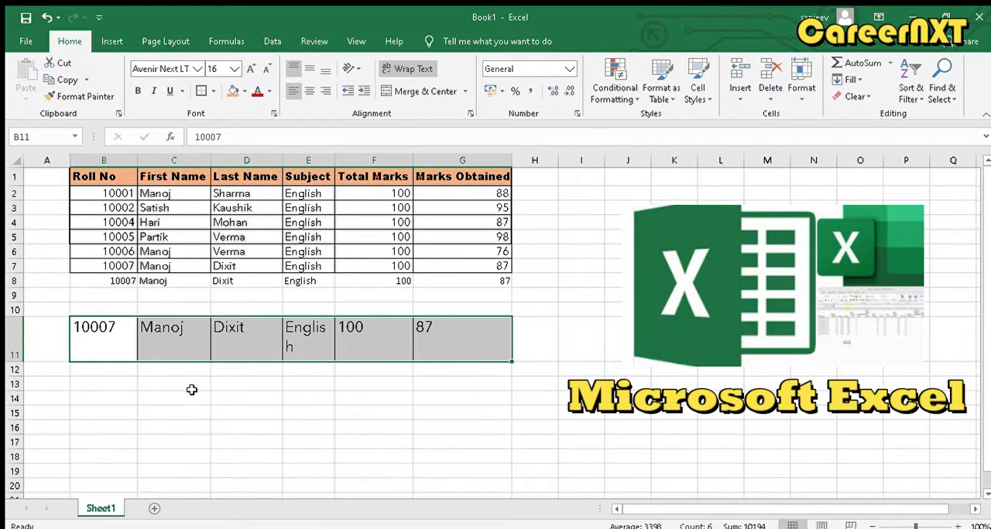
- Enter the sample sentence "This is my test class for ecel formattig=ng" in B13 and select that cell
{"action": "left_click", "coordinate": [116, 386]}
{"action": "type", "text": "This"}
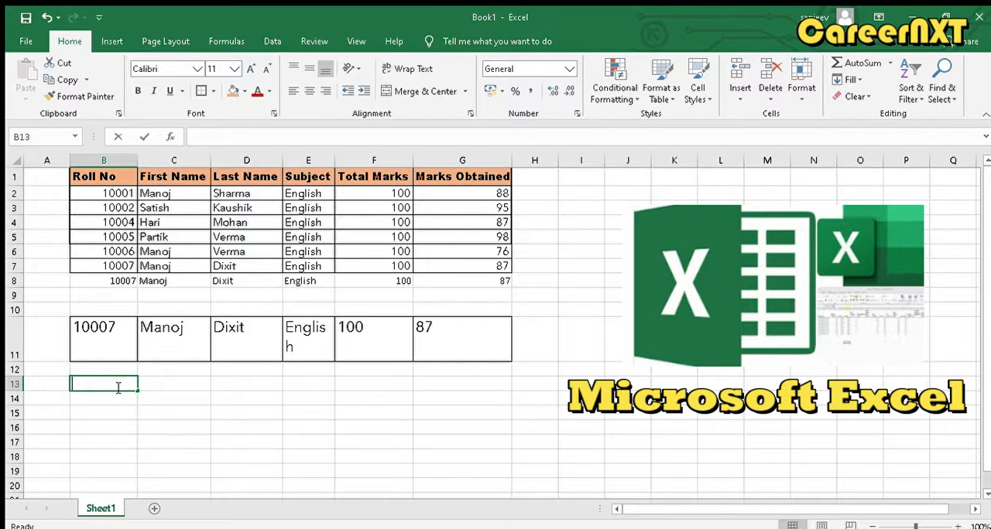
{"action": "type", "text": " is m"}
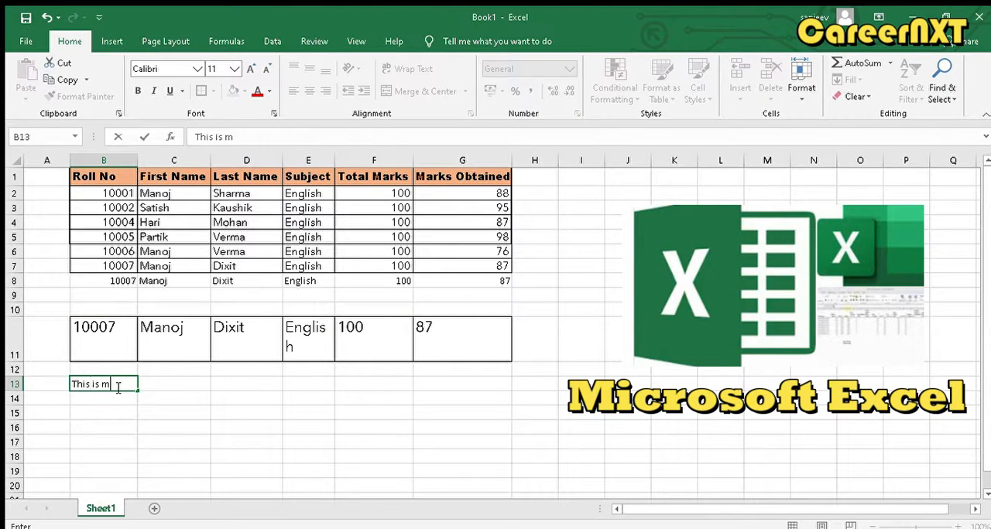
{"action": "type", "text": "y test cla"}
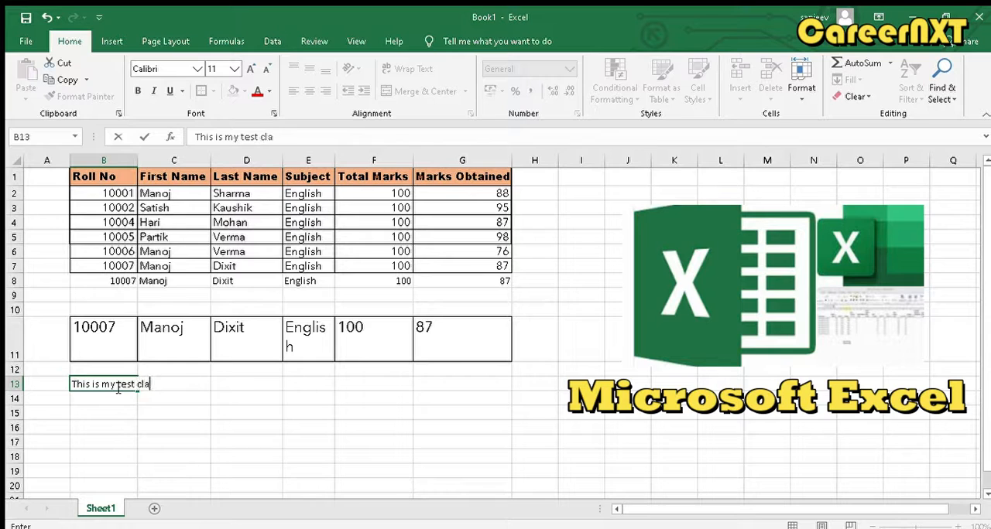
{"action": "type", "text": "ss for ecel for"}
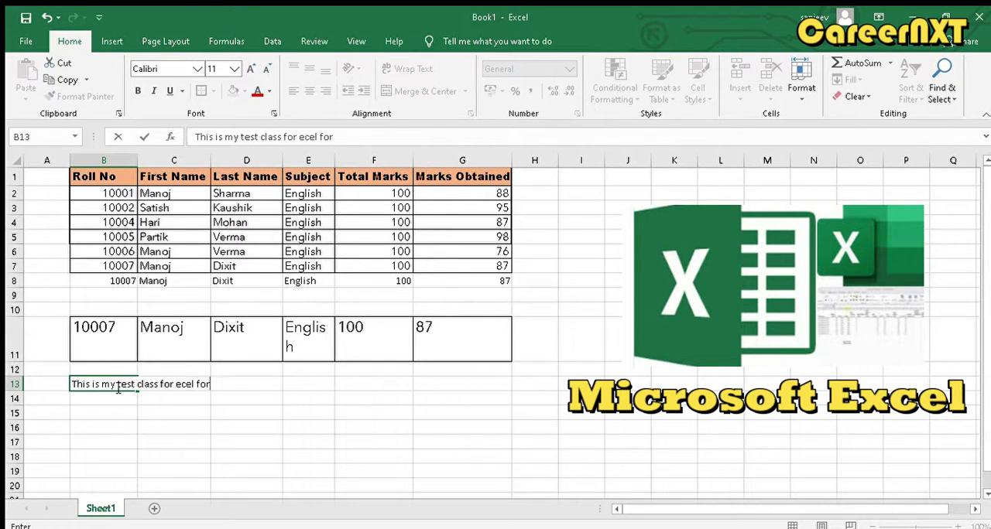
{"action": "type", "text": "mattig=ng"}
{"action": "key", "text": "Return"}
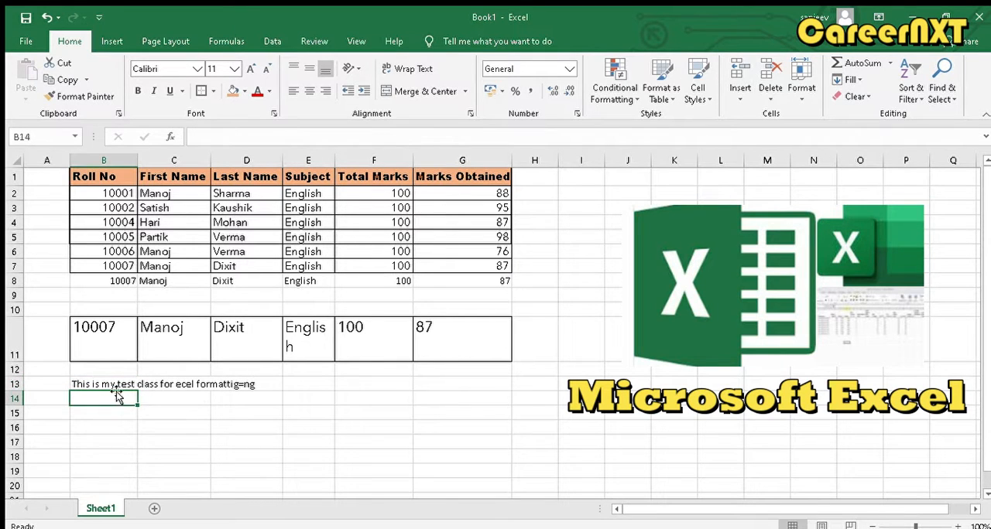
{"action": "left_click", "coordinate": [108, 384]}
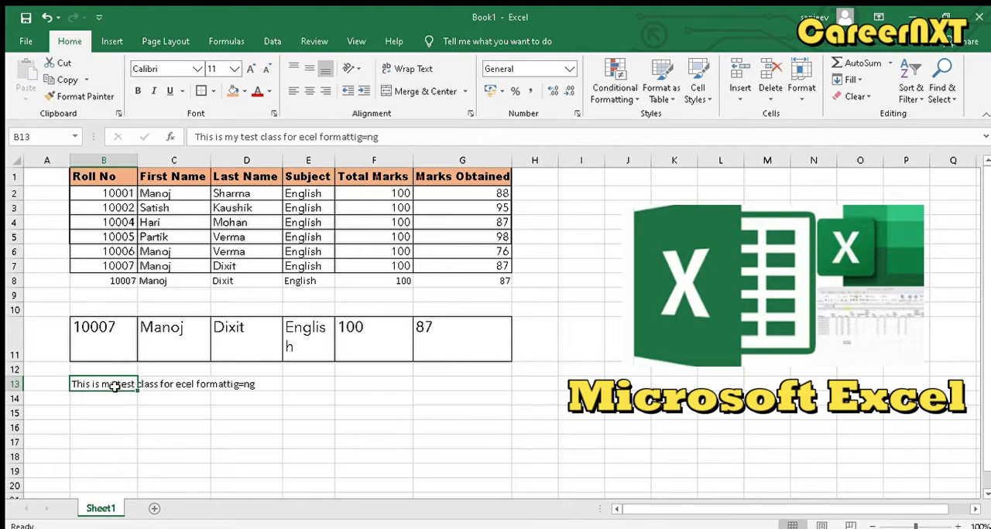
- Wrap the sample sentence within B13, and merge and center it across B13:C13
{"action": "left_click", "coordinate": [422, 66]}
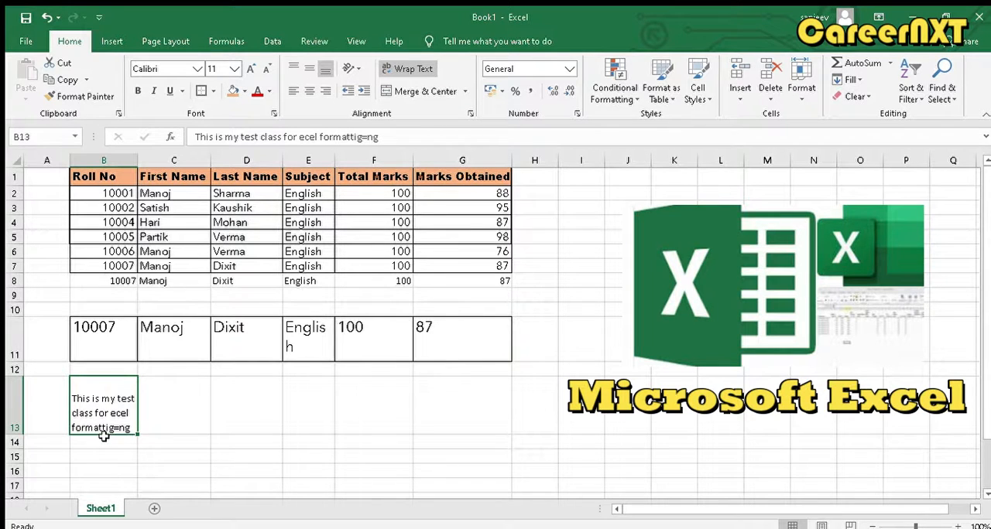
{"action": "left_click", "coordinate": [190, 422]}
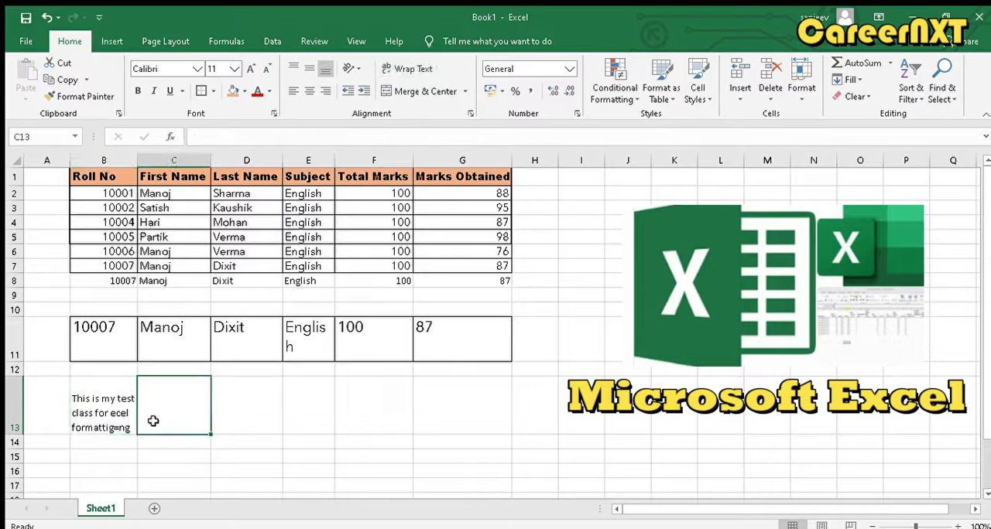
{"action": "left_click", "coordinate": [102, 397]}
{"action": "left_click_drag", "start_coordinate": [102, 397], "coordinate": [151, 400]}
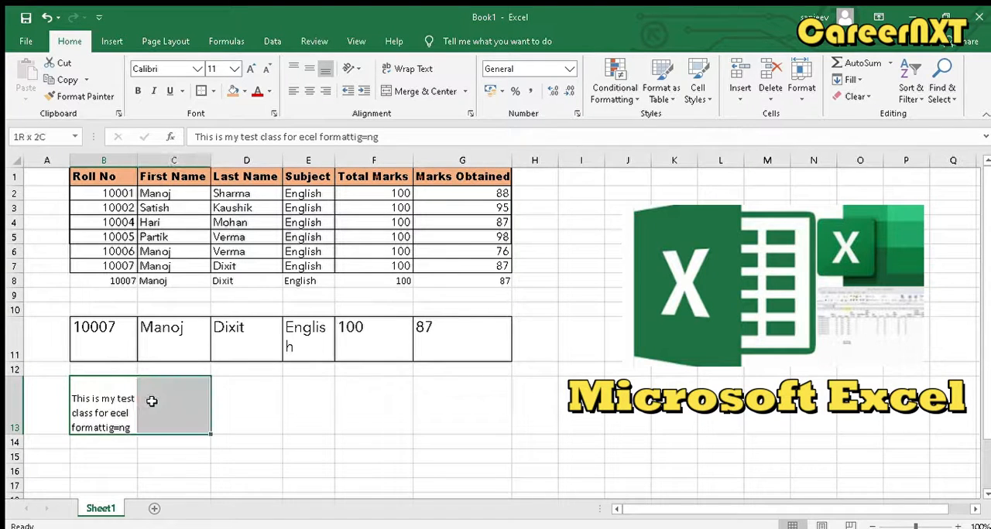
{"action": "left_click", "coordinate": [99, 404]}
{"action": "left_click_drag", "start_coordinate": [99, 404], "coordinate": [154, 402]}
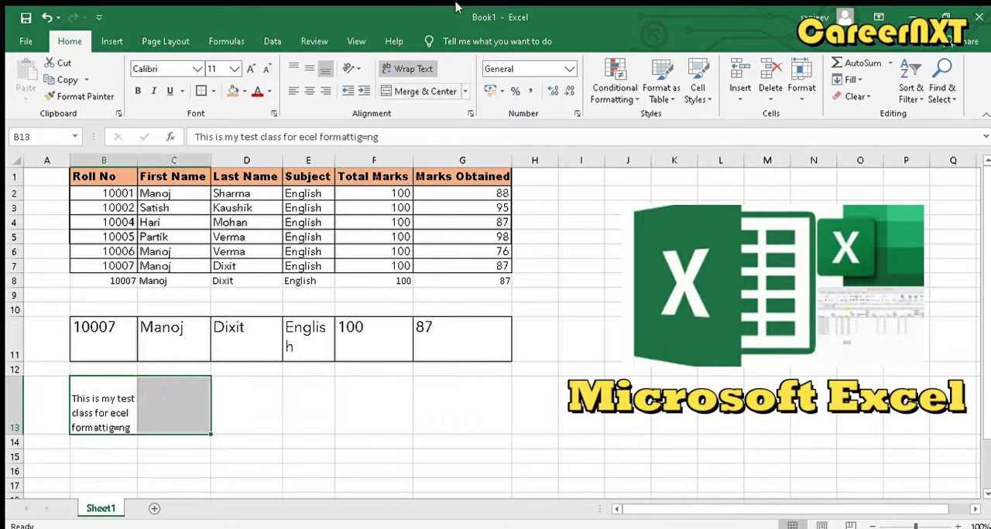
{"action": "left_click", "coordinate": [418, 90]}
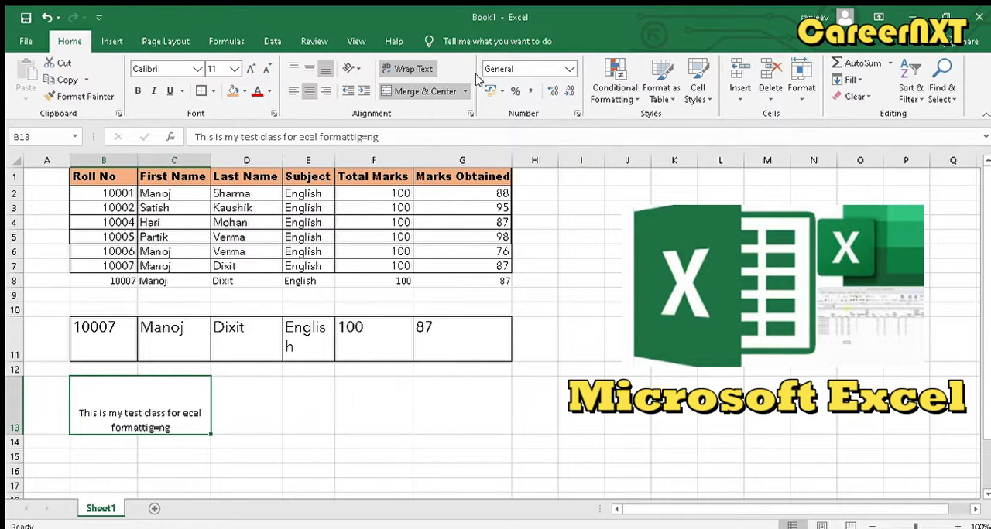
- Undo the last formatting change and preview the green Good cell style on B1:G8 without keeping it
{"action": "key", "text": "ctrl+z"}
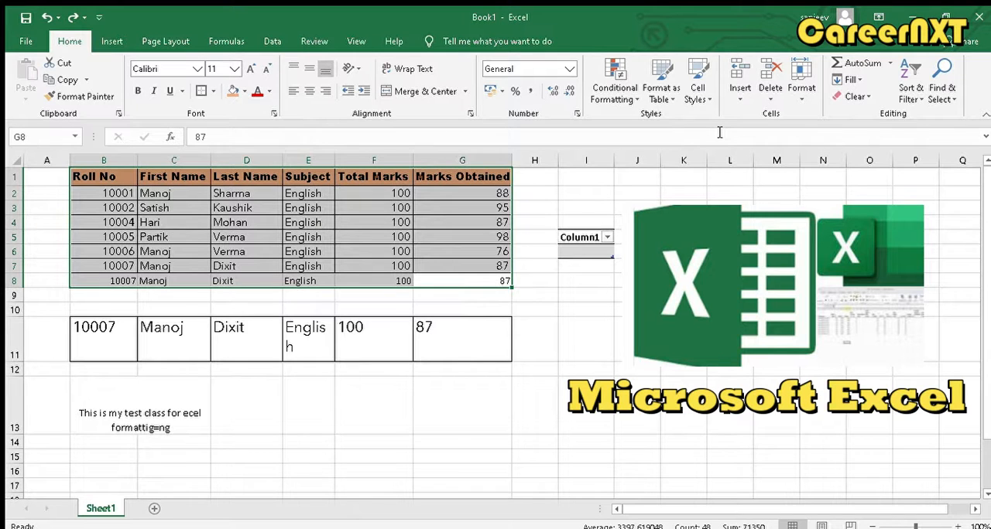
{"action": "left_click", "coordinate": [699, 91]}
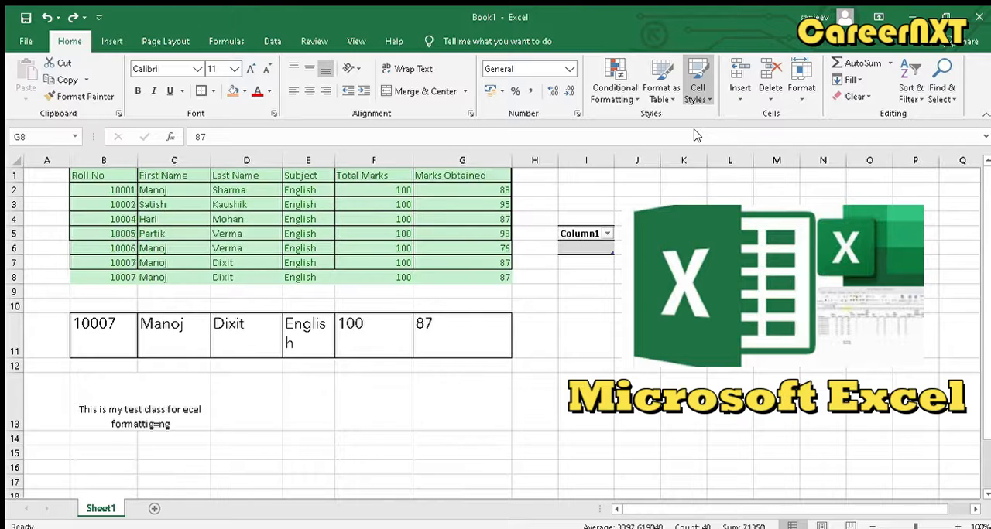
{"action": "left_click", "coordinate": [486, 224]}
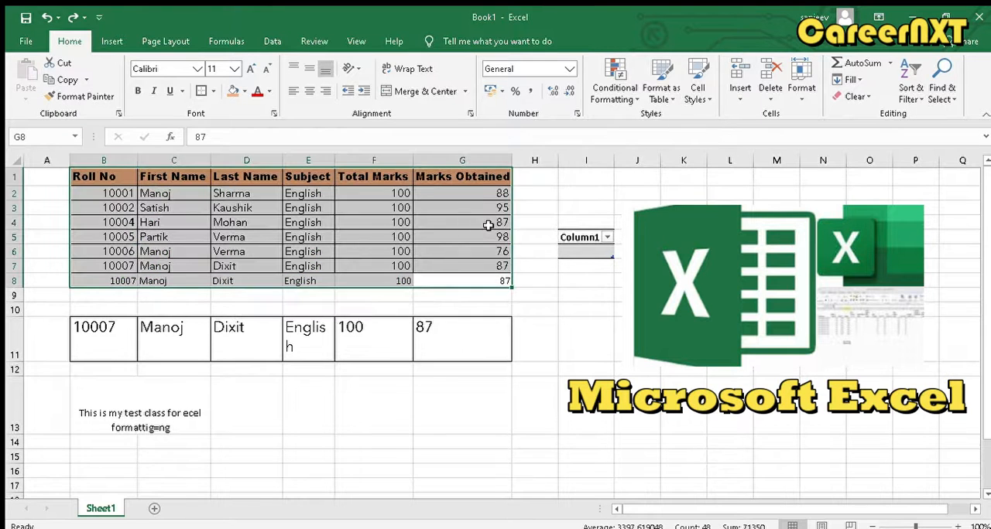
- Apply the green Good cell style to the student records in B2:G2, B7:G8 and B3:G5
{"action": "left_click_drag", "start_coordinate": [500, 195], "coordinate": [109, 197]}
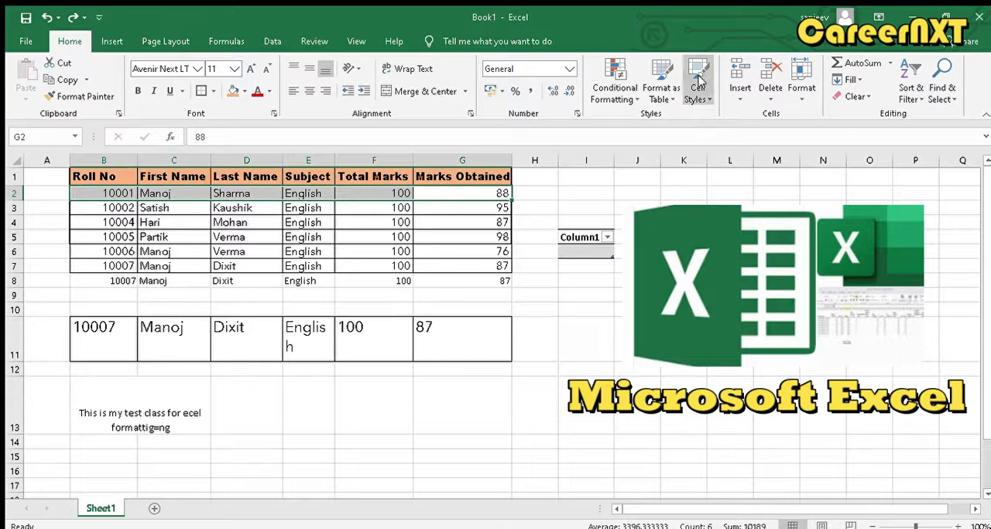
{"action": "left_click", "coordinate": [700, 82]}
{"action": "left_click", "coordinate": [714, 128]}
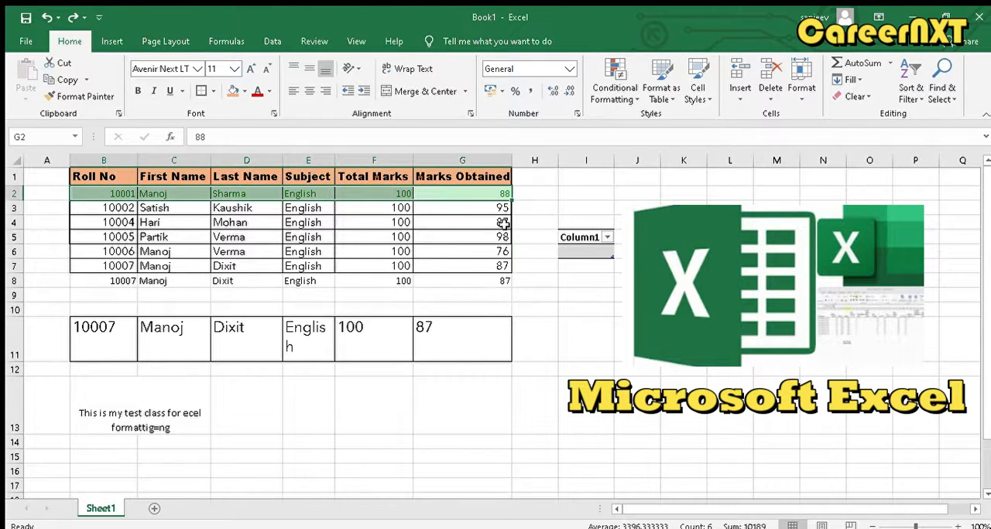
{"action": "left_click_drag", "start_coordinate": [500, 281], "coordinate": [90, 274]}
{"action": "left_click", "coordinate": [93, 265]}
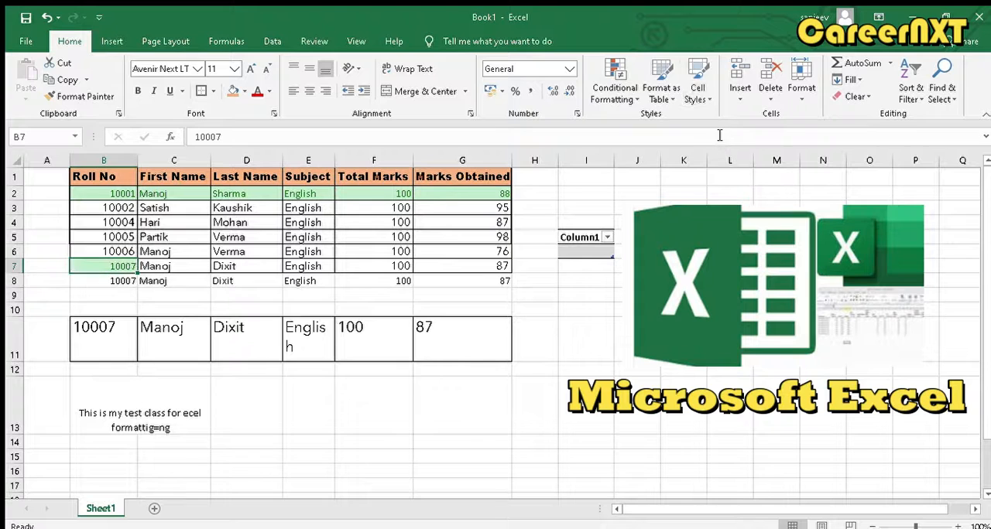
{"action": "left_click_drag", "start_coordinate": [475, 281], "coordinate": [115, 266]}
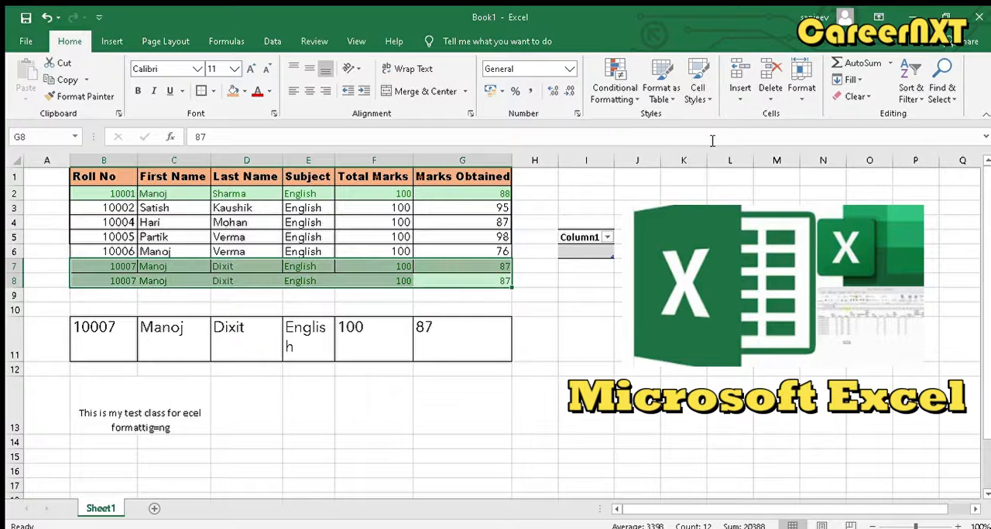
{"action": "left_click_drag", "start_coordinate": [506, 232], "coordinate": [108, 208]}
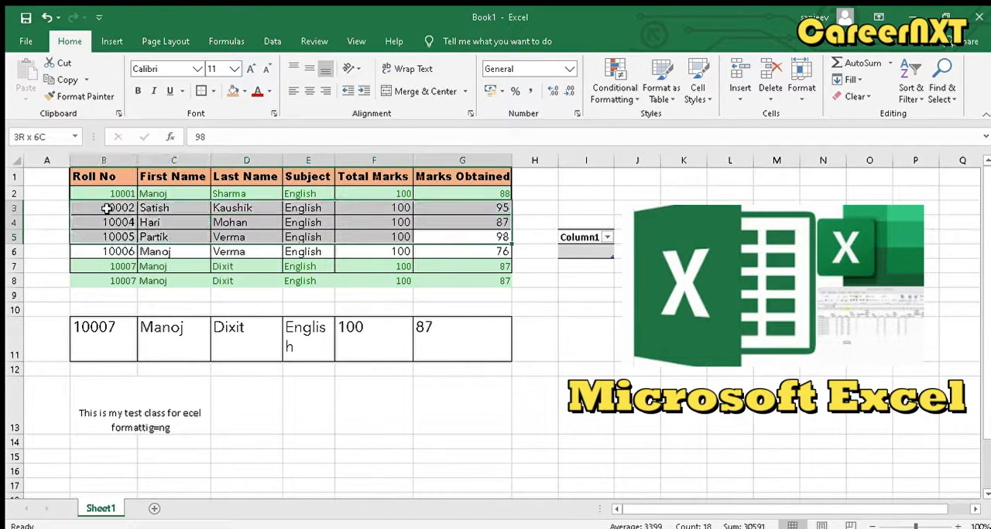
{"action": "left_click", "coordinate": [706, 94]}
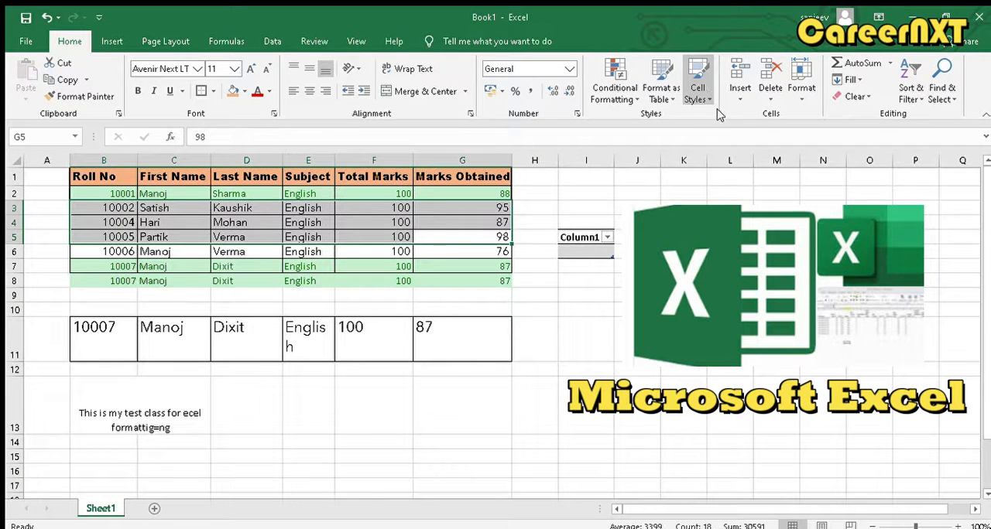
{"action": "left_click", "coordinate": [712, 141]}
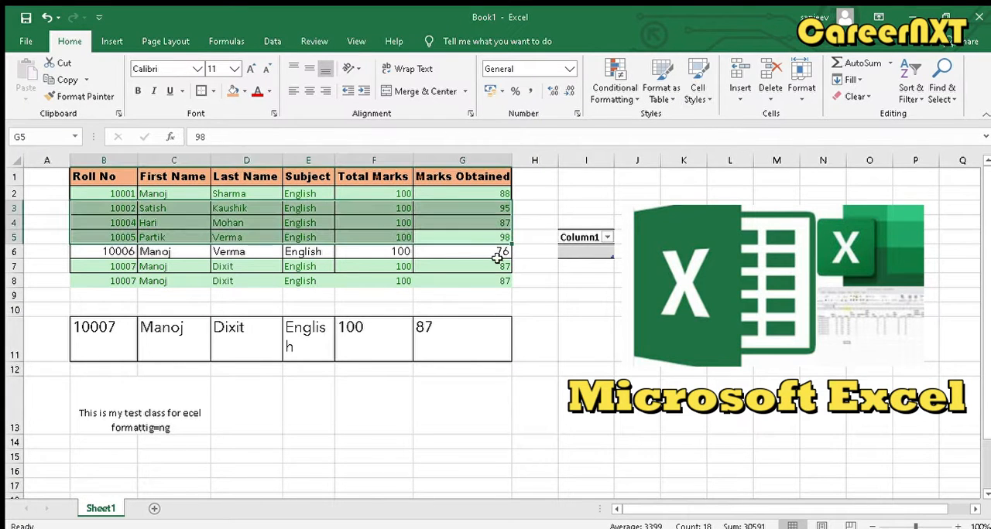
- Apply the yellow Neutral cell style to the record in B6:G6 and deselect it
{"action": "left_click_drag", "start_coordinate": [503, 252], "coordinate": [124, 252]}
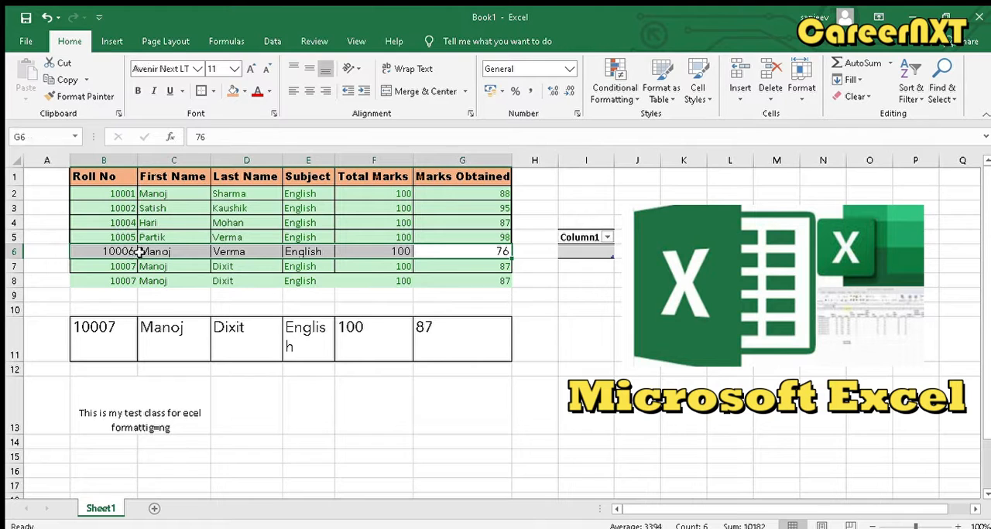
{"action": "left_click", "coordinate": [700, 95]}
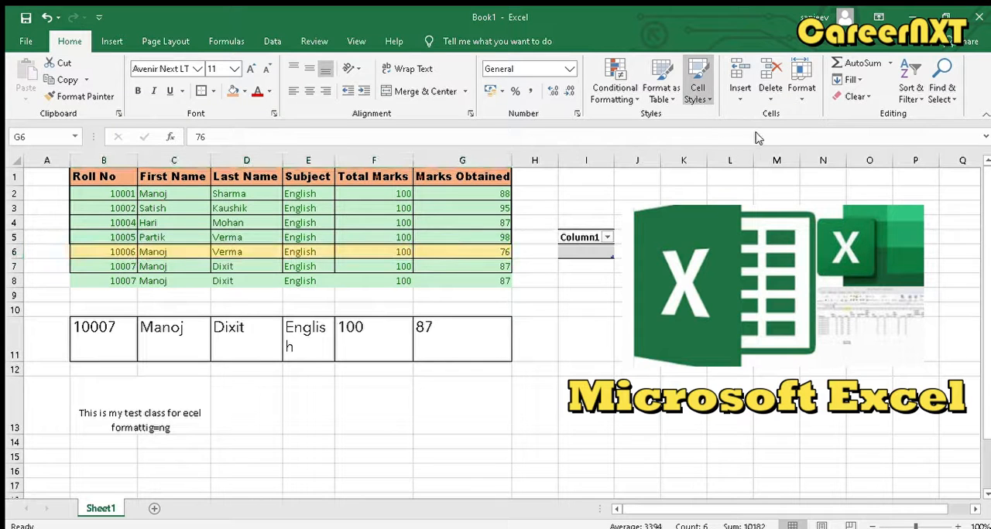
{"action": "left_click", "coordinate": [760, 139]}
{"action": "left_click", "coordinate": [556, 412]}
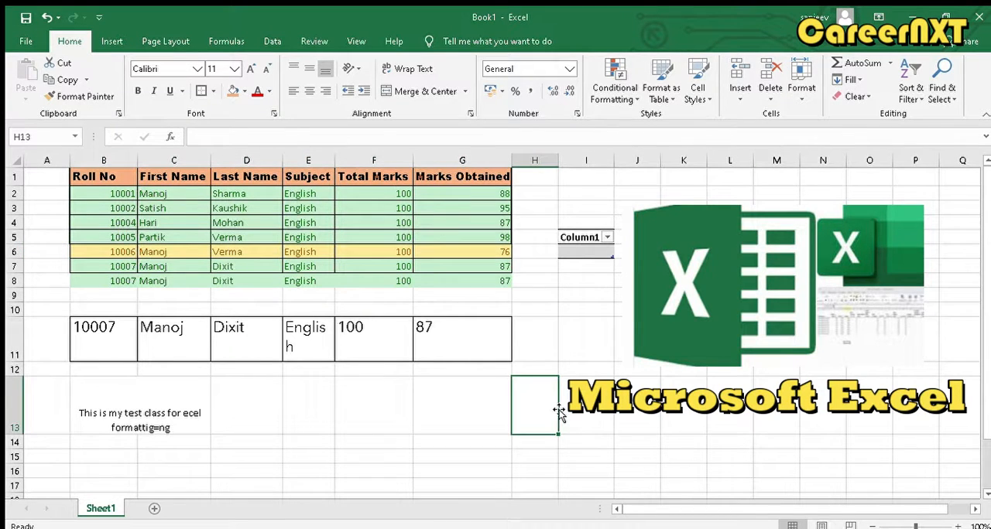